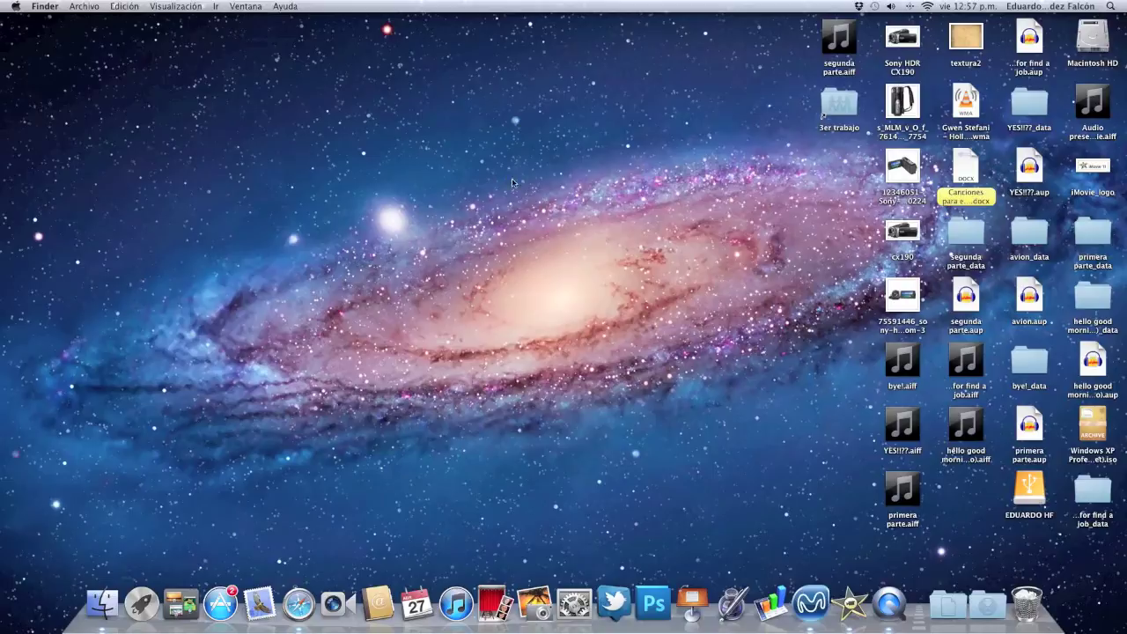
- Switch to iMovie and open the crop editor for the iMac clip in the Curso de iMovie project
{"action": "left_click", "coordinate": [845, 599]}
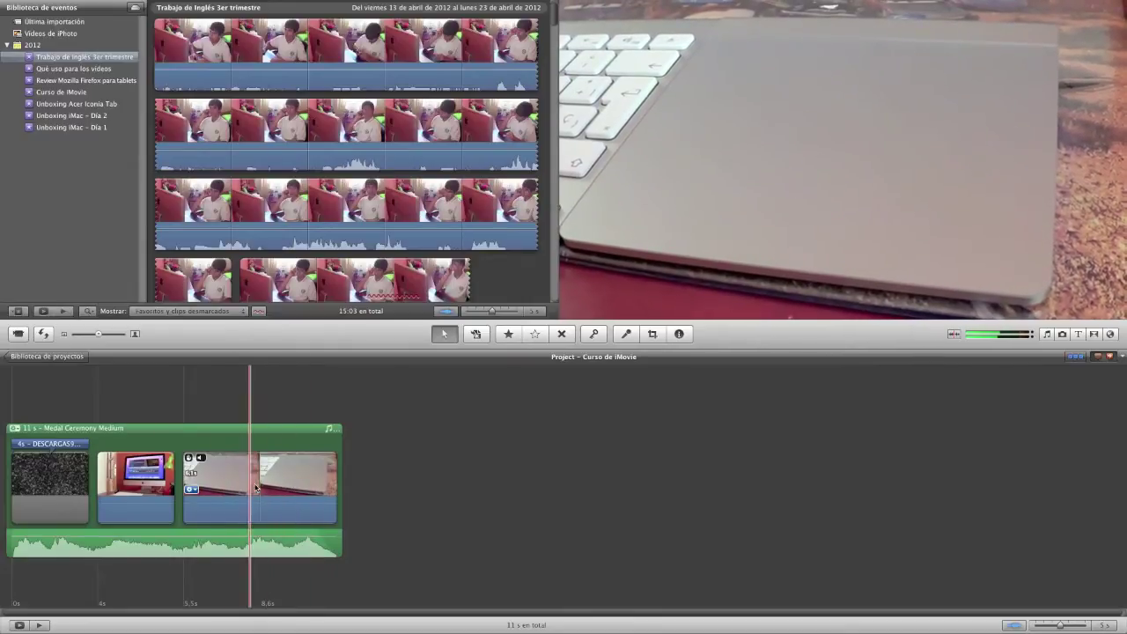
{"action": "left_click", "coordinate": [137, 481]}
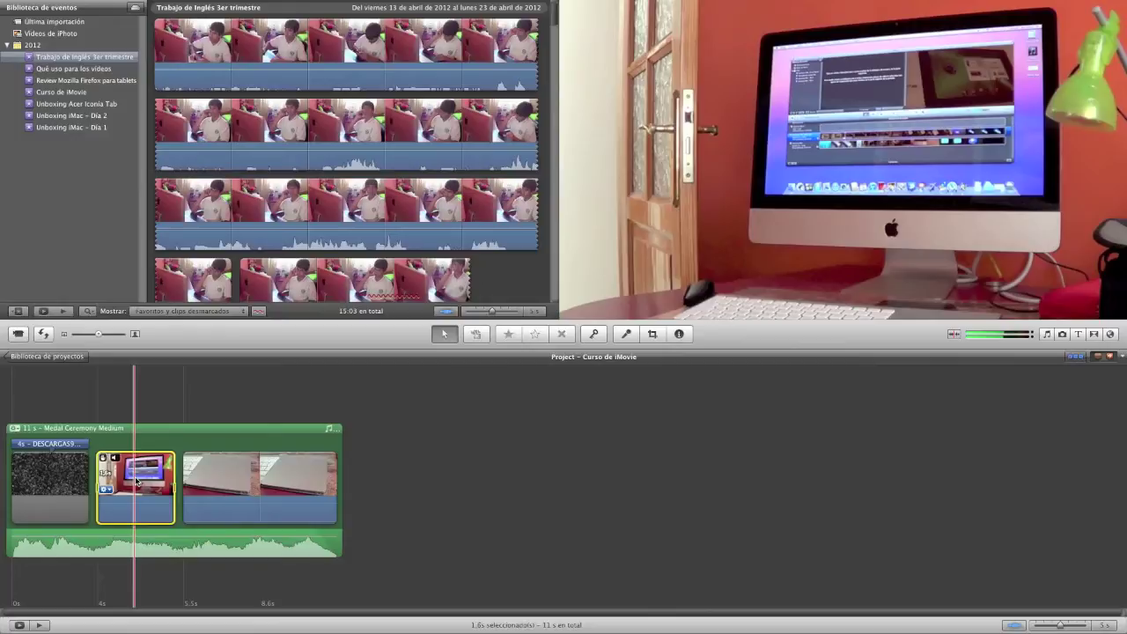
{"action": "key", "text": "XF86AudioRaiseVolume"}
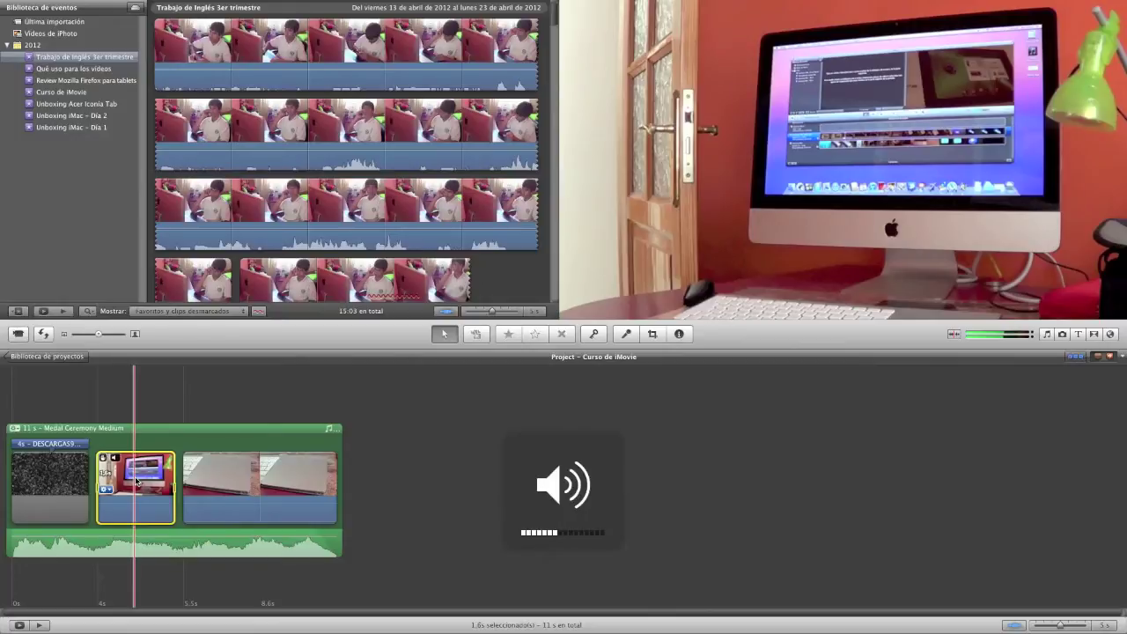
{"action": "left_click", "coordinate": [653, 334]}
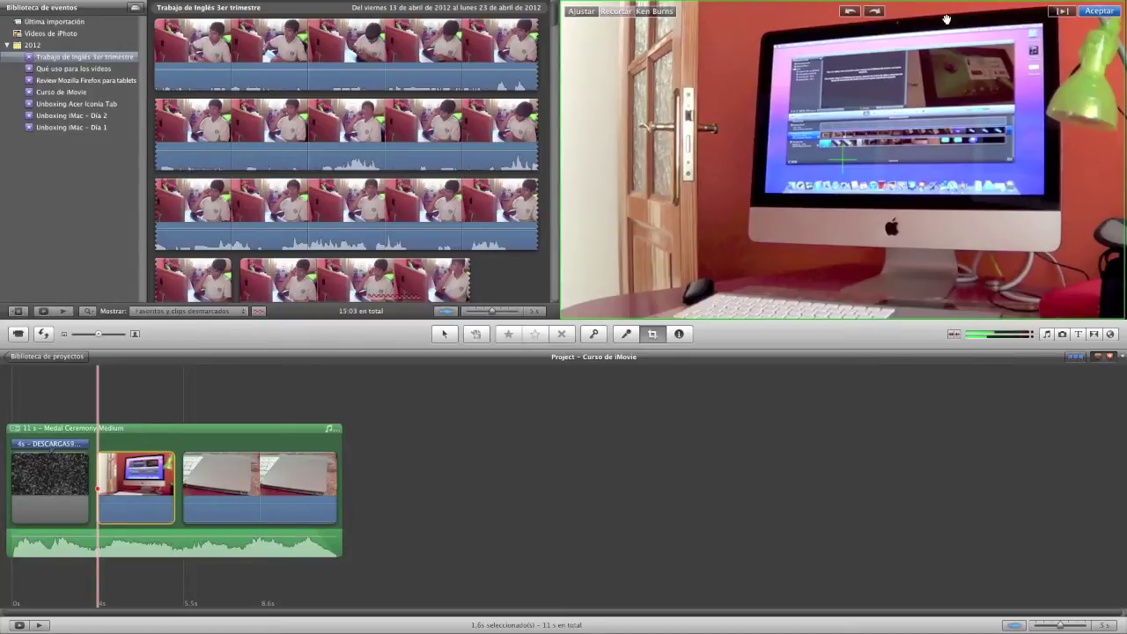
- Rotate the iMac clip counterclockwise in 90-degree increments through several full turns
{"action": "left_click", "coordinate": [851, 12]}
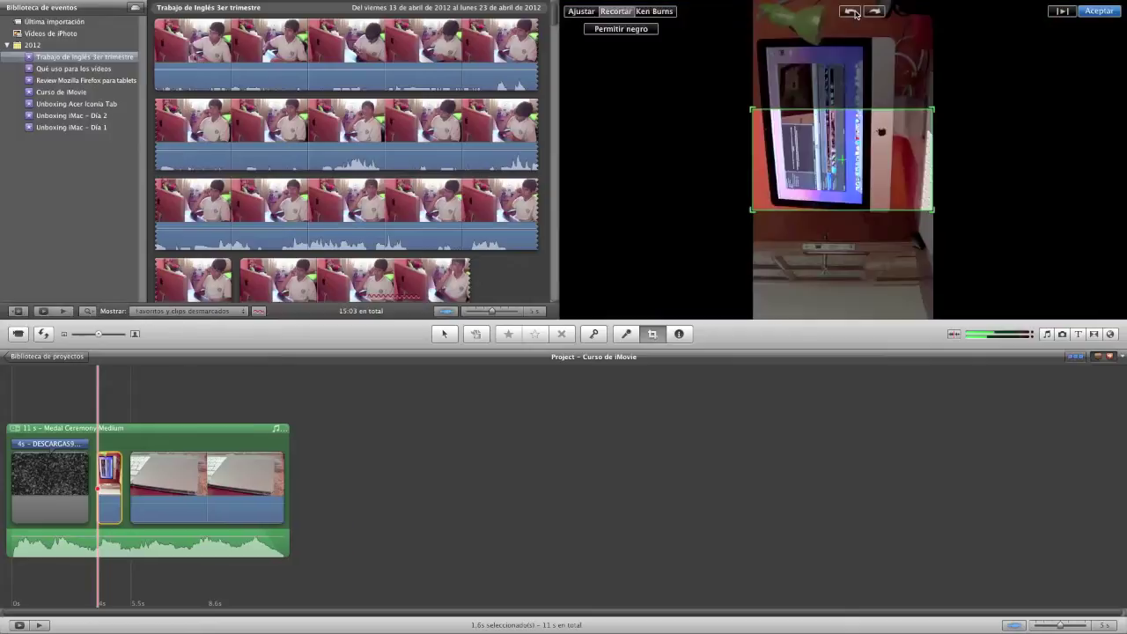
{"action": "left_click", "coordinate": [851, 11]}
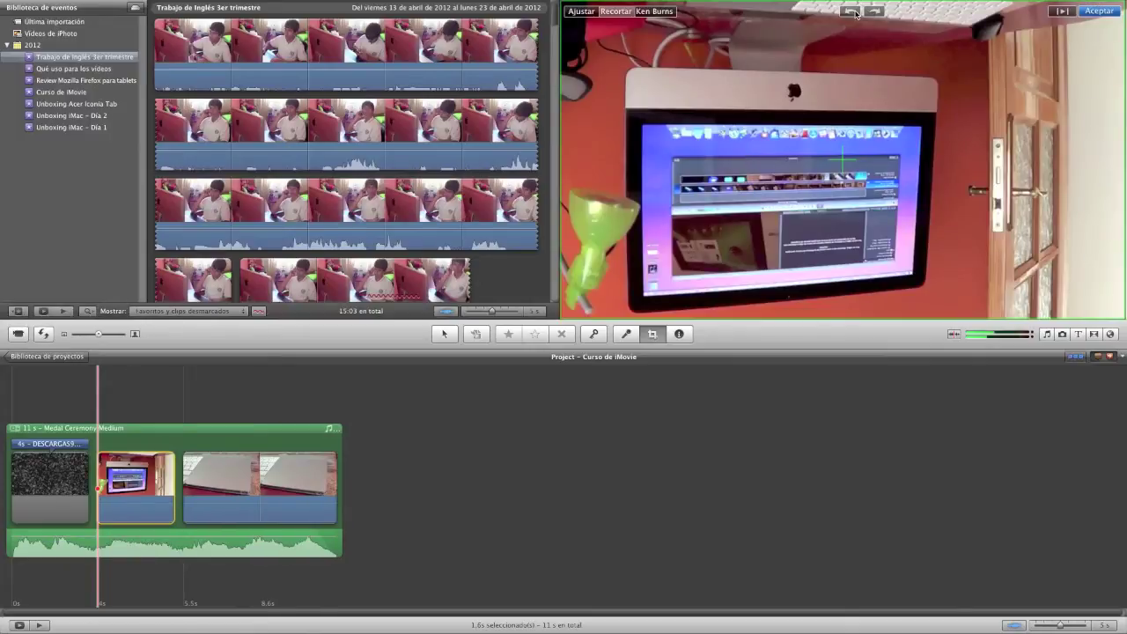
{"action": "left_click", "coordinate": [852, 11]}
{"action": "left_click", "coordinate": [852, 12]}
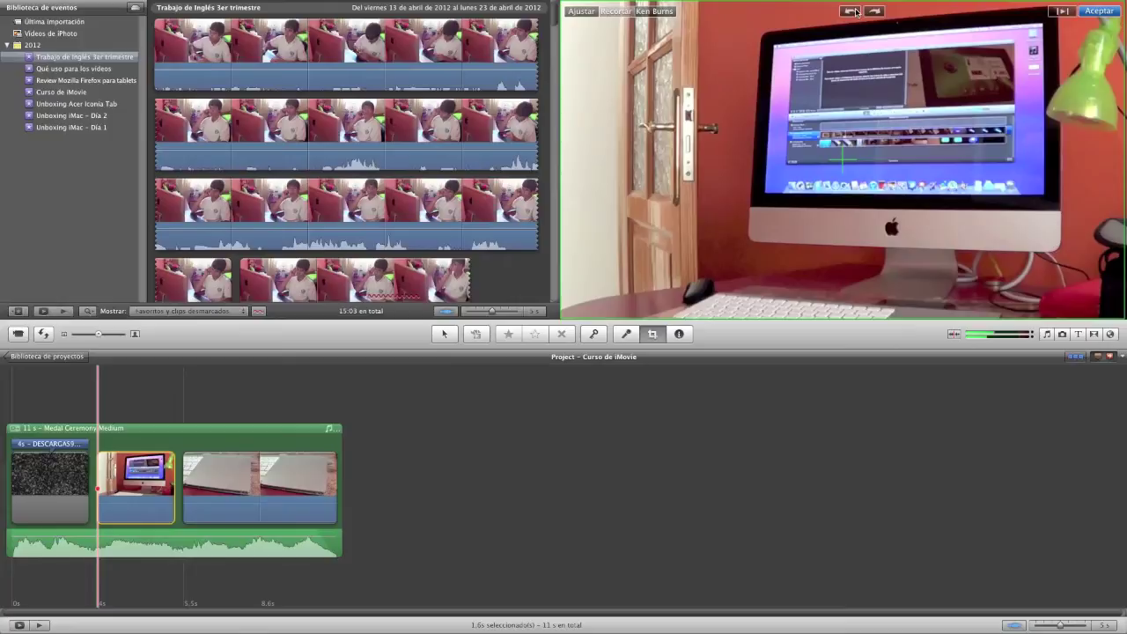
{"action": "left_click", "coordinate": [851, 11]}
{"action": "left_click", "coordinate": [850, 11]}
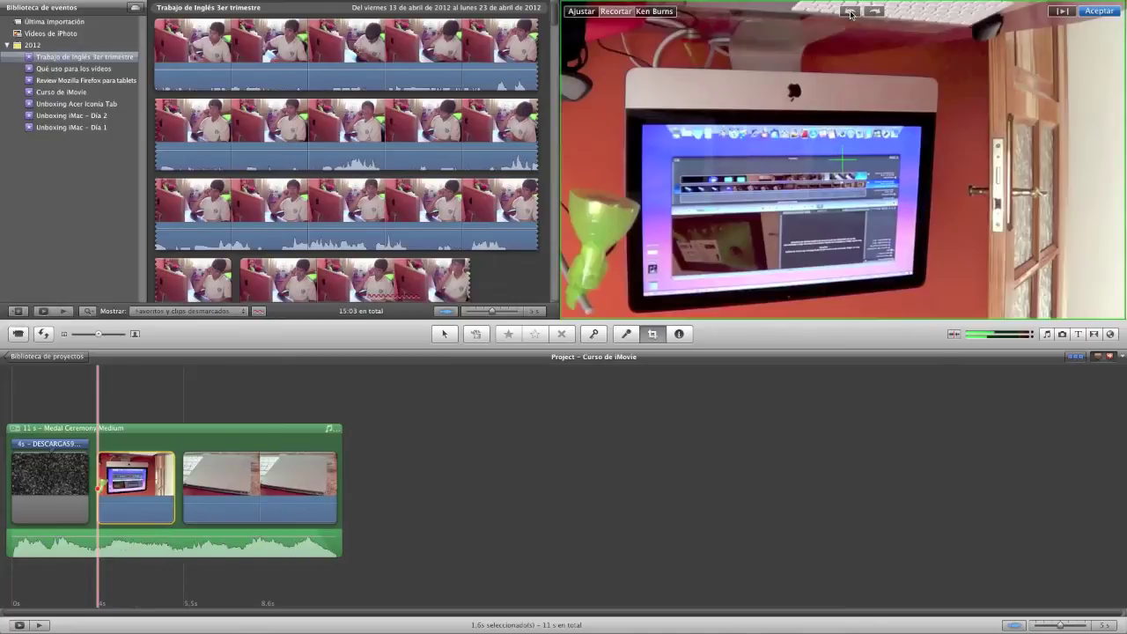
{"action": "left_click", "coordinate": [851, 12]}
{"action": "left_click", "coordinate": [851, 11]}
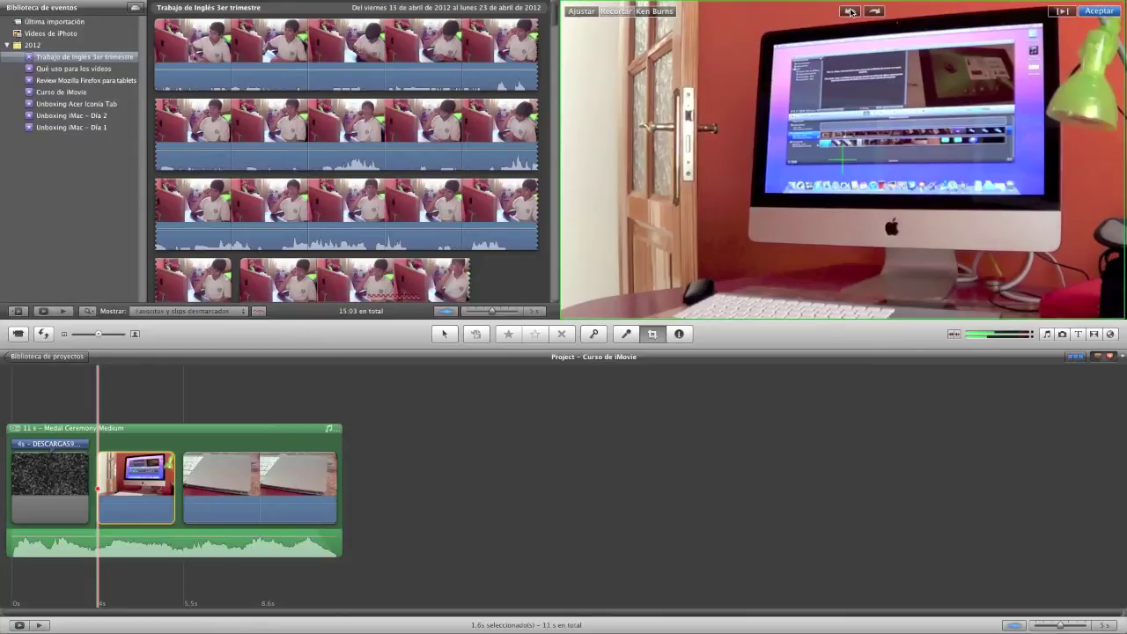
{"action": "left_click", "coordinate": [851, 11]}
{"action": "left_click", "coordinate": [850, 11]}
{"action": "left_click", "coordinate": [851, 11]}
{"action": "left_click", "coordinate": [851, 11]}
- Try the clip rotated 90 degrees clockwise with a raised crop frame and black areas allowed, and return it to its upright orientation
{"action": "left_click", "coordinate": [873, 12]}
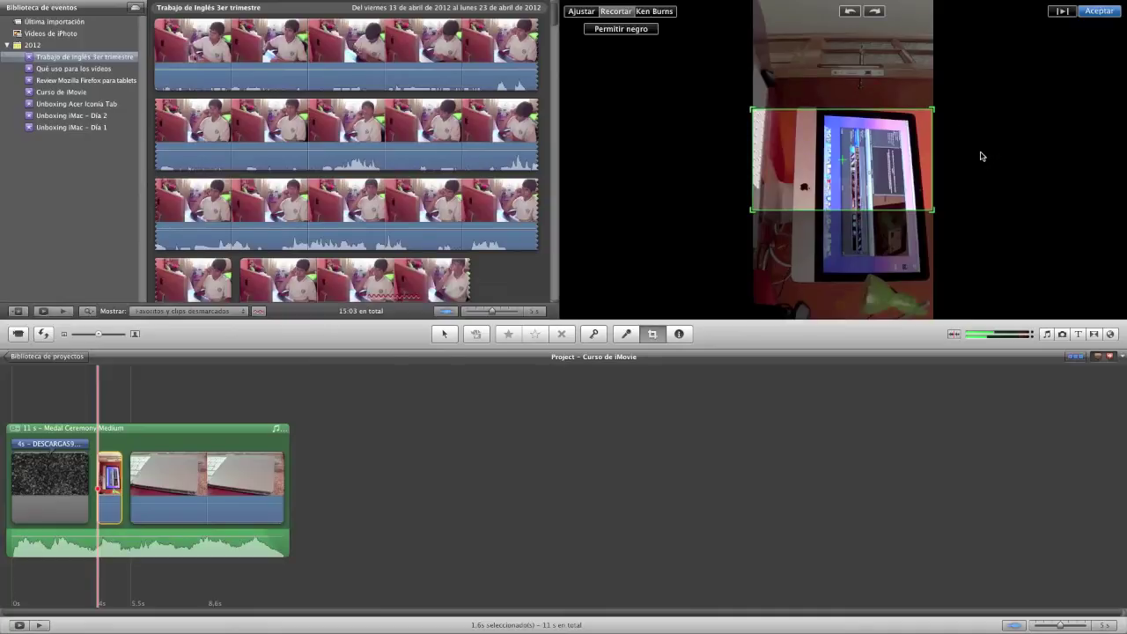
{"action": "left_click_drag", "start_coordinate": [904, 105], "coordinate": [928, 88]}
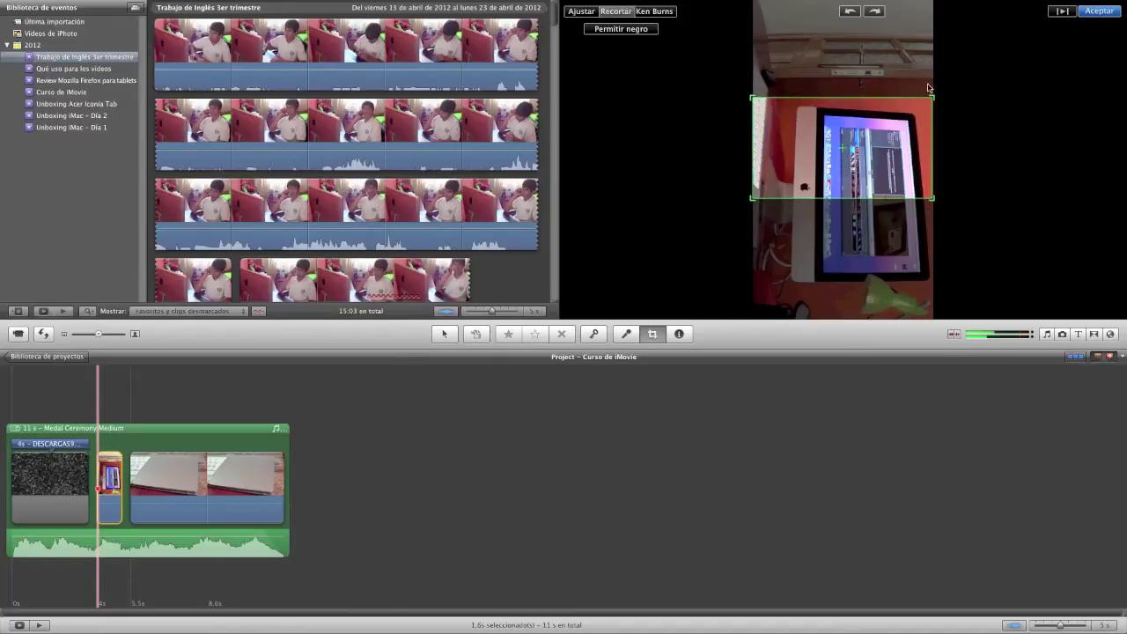
{"action": "left_click", "coordinate": [631, 33]}
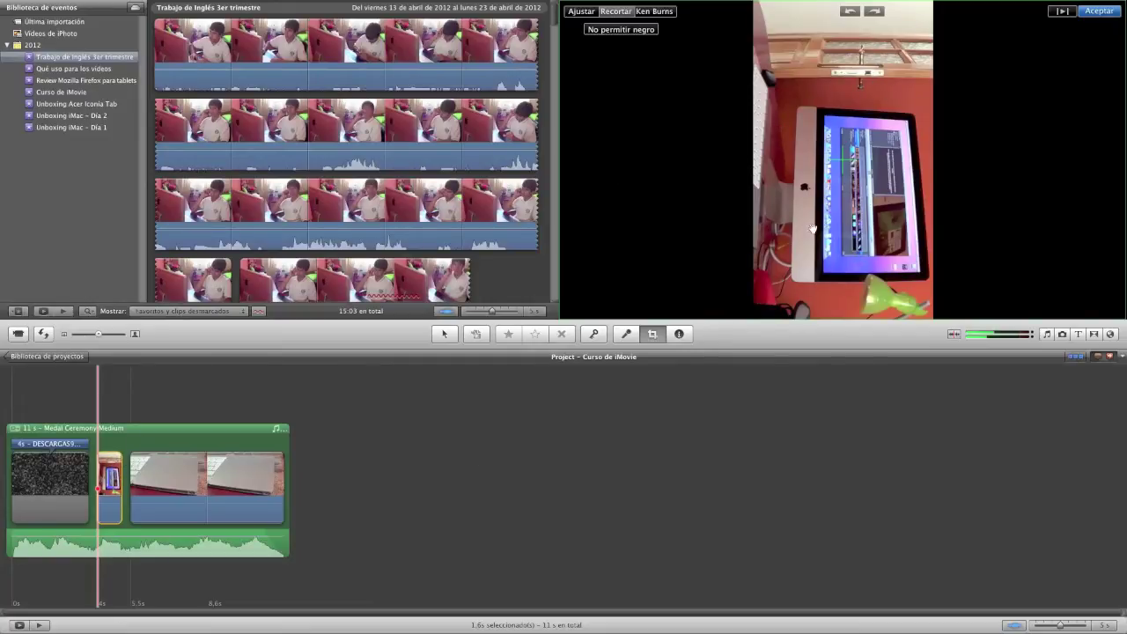
{"action": "left_click", "coordinate": [641, 32]}
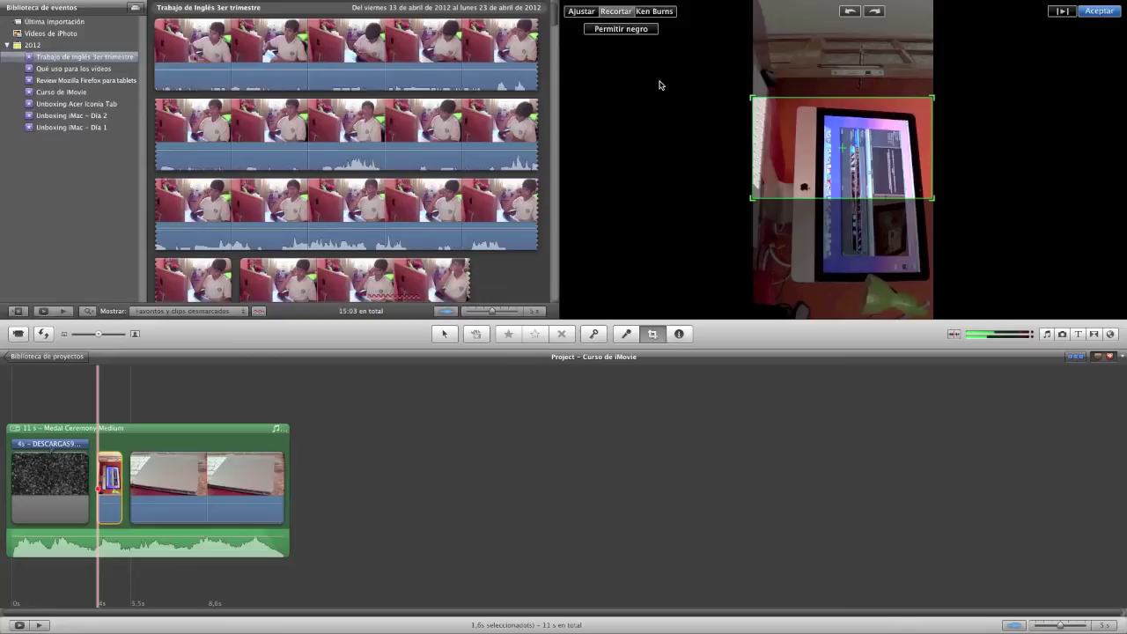
{"action": "left_click", "coordinate": [850, 12]}
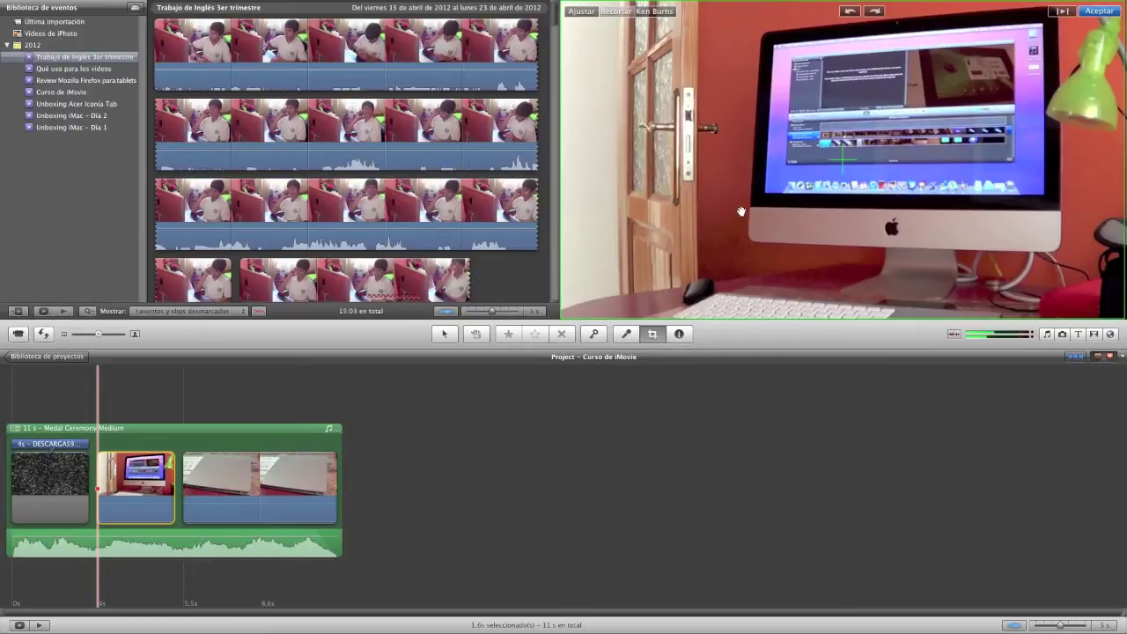
- Preview the iMac clip's framing and set it to Fit (Ajustar)
{"action": "left_click", "coordinate": [1060, 11]}
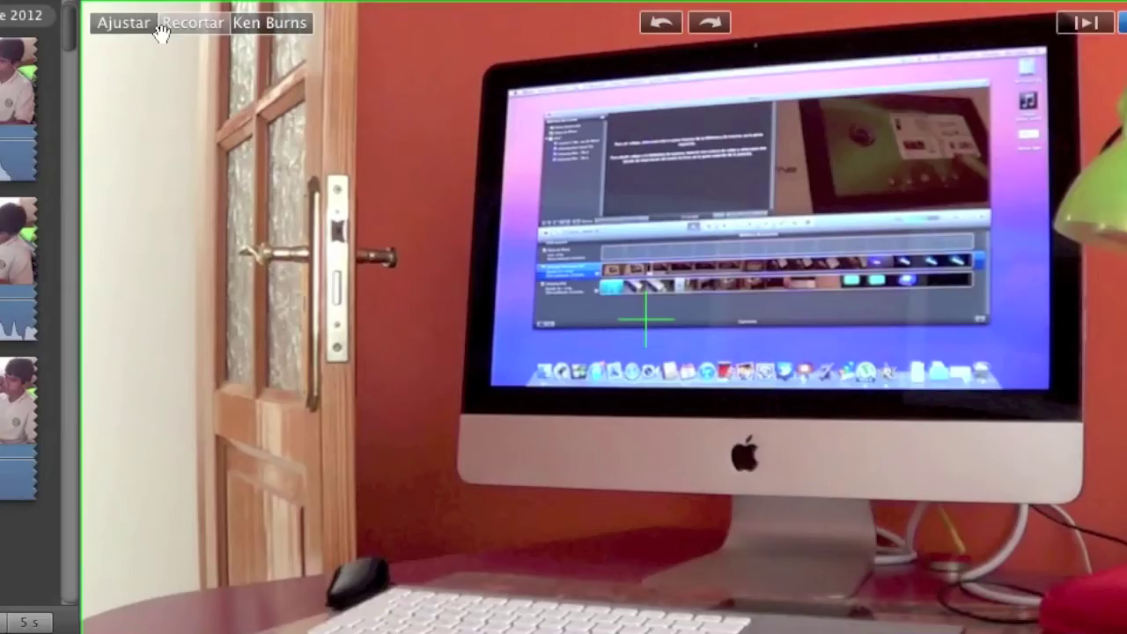
{"action": "left_click", "coordinate": [131, 32]}
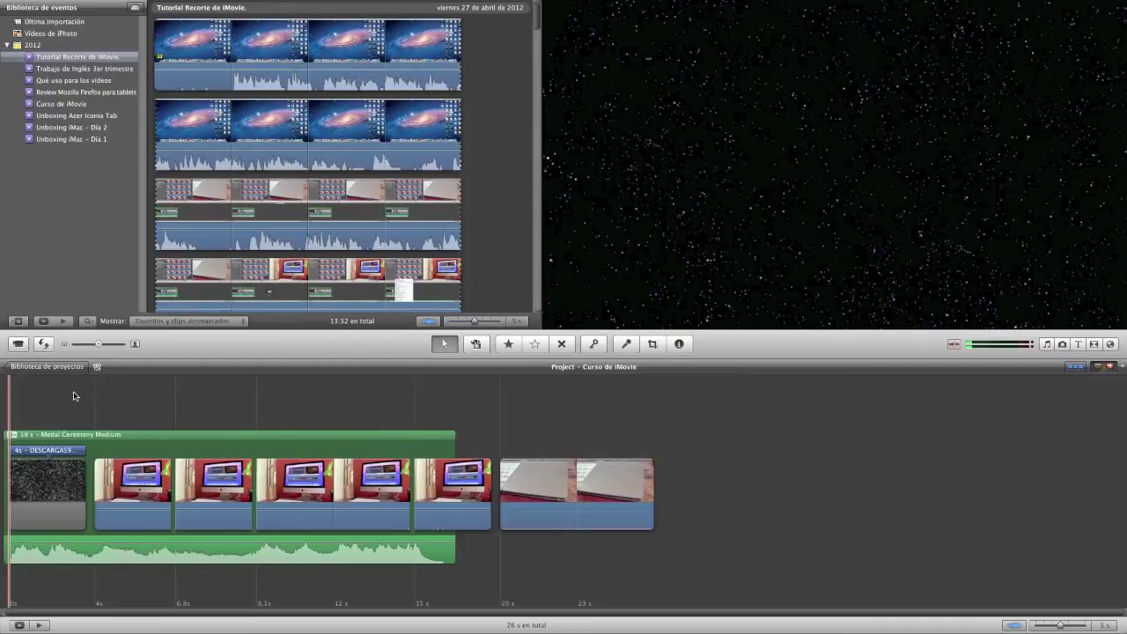
- Set the framing of the 7.7 s iMac clip to Fit (Ajustar) and accept the modification of the shared project
{"action": "left_click", "coordinate": [343, 480]}
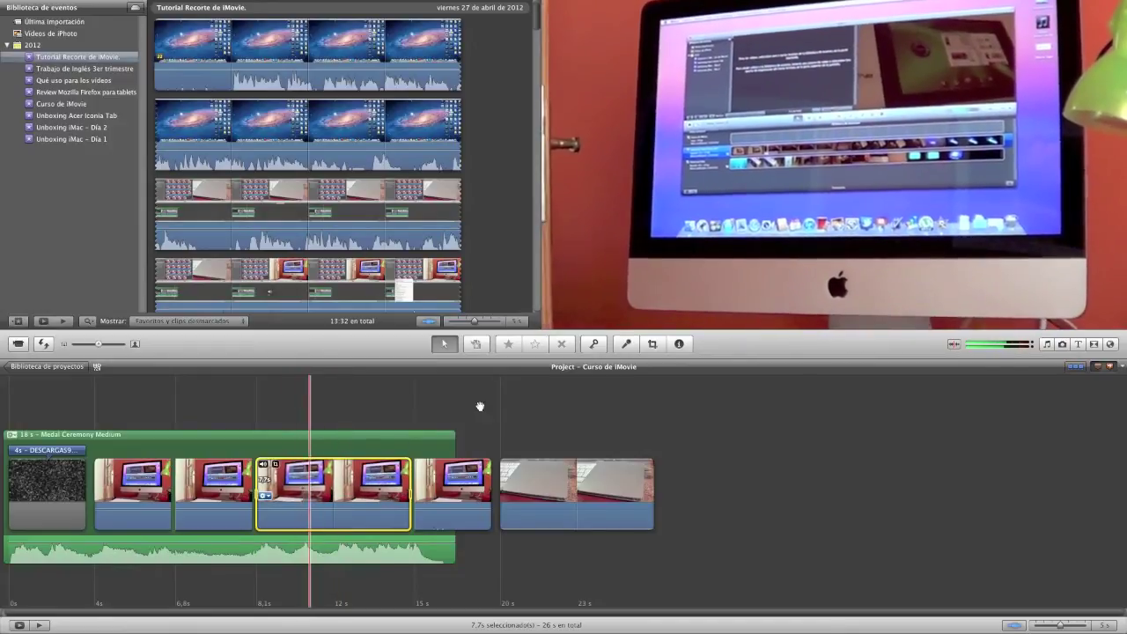
{"action": "key", "text": "XF86AudioLowerVolume"}
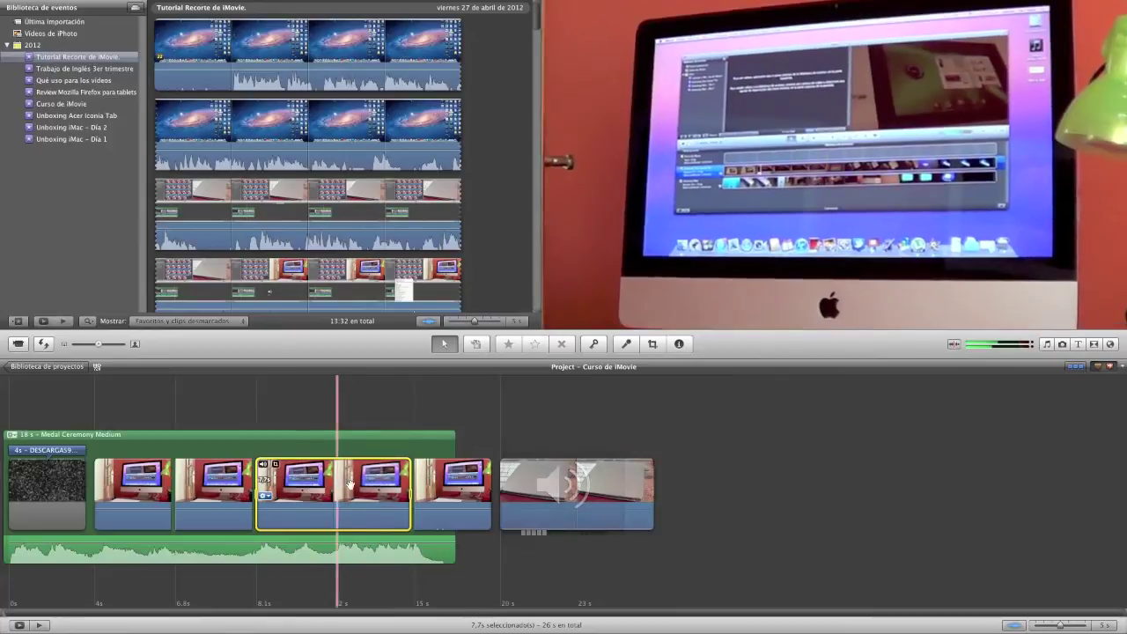
{"action": "left_click", "coordinate": [652, 344]}
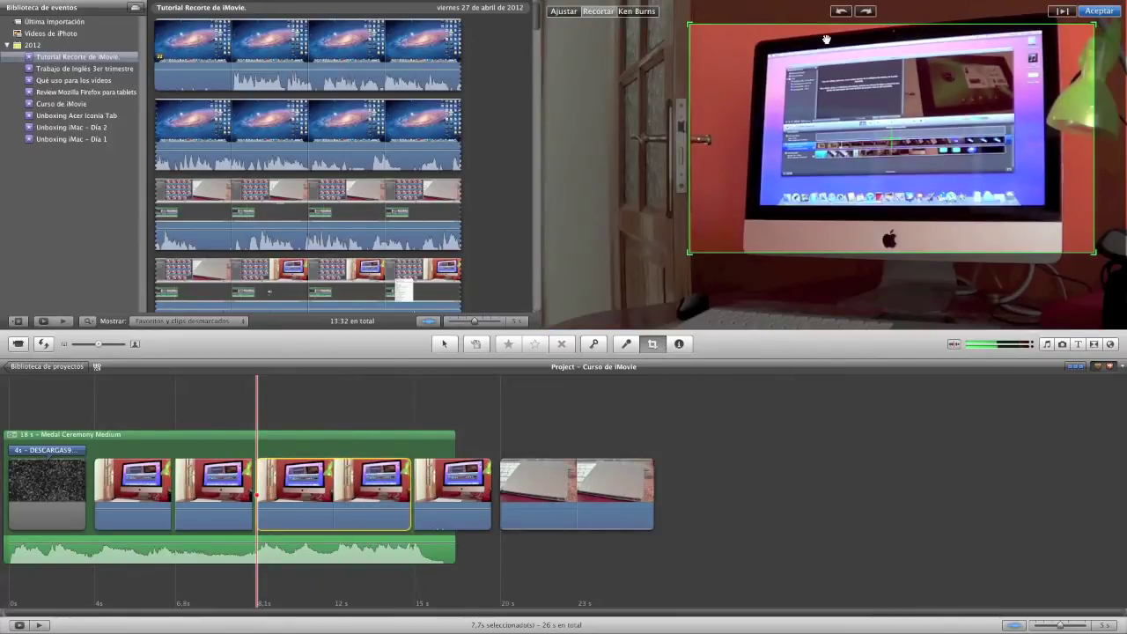
{"action": "left_click", "coordinate": [564, 11]}
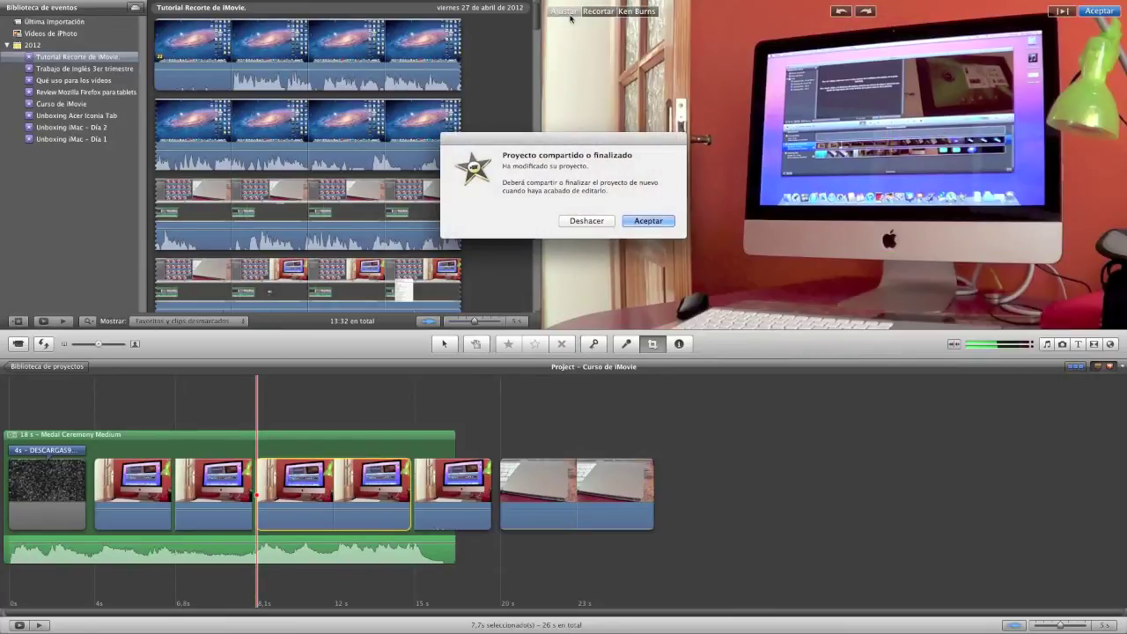
{"action": "left_click", "coordinate": [651, 220]}
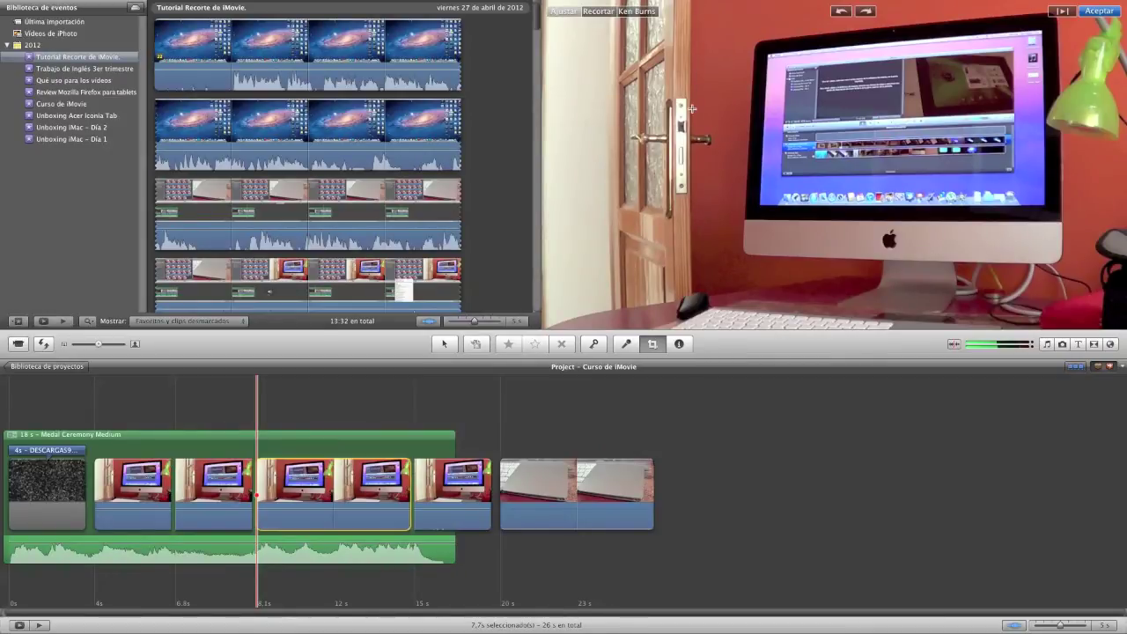
- Compare the Crop (Recortar) and Fit (Ajustar) framing of the selected clip, finishing on Crop
{"action": "left_click", "coordinate": [598, 12]}
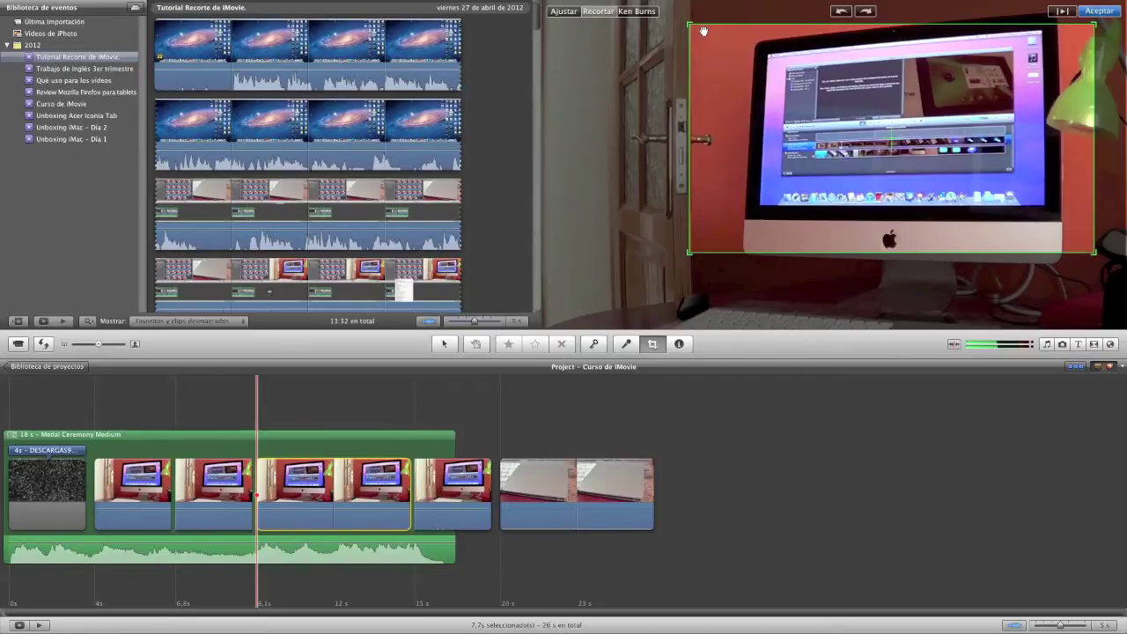
{"action": "left_click", "coordinate": [556, 14]}
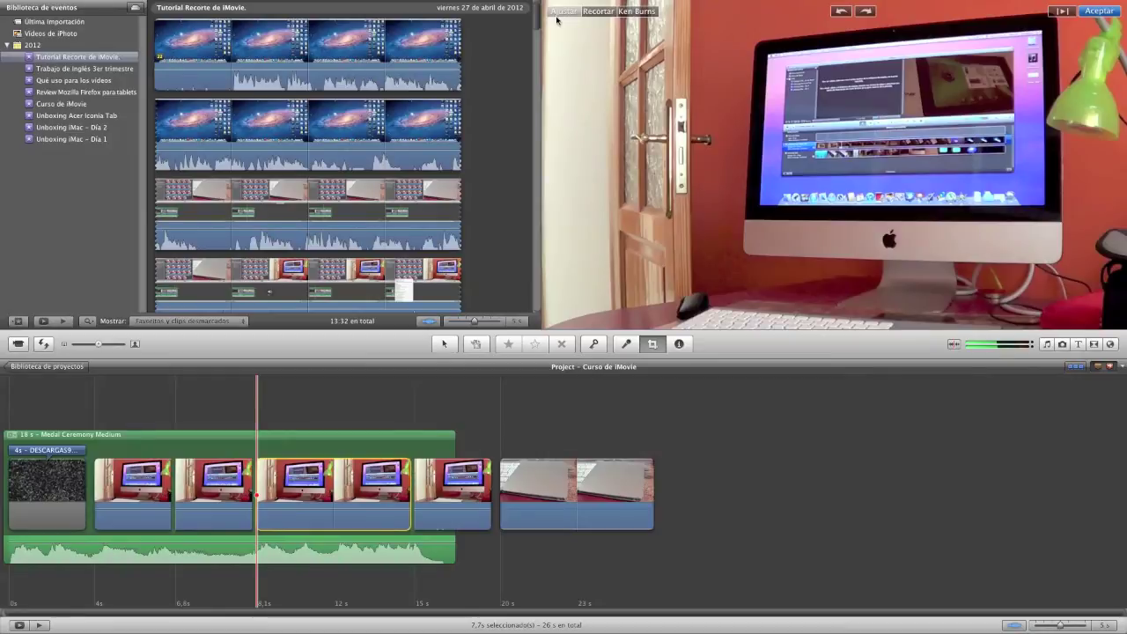
{"action": "left_click", "coordinate": [598, 11]}
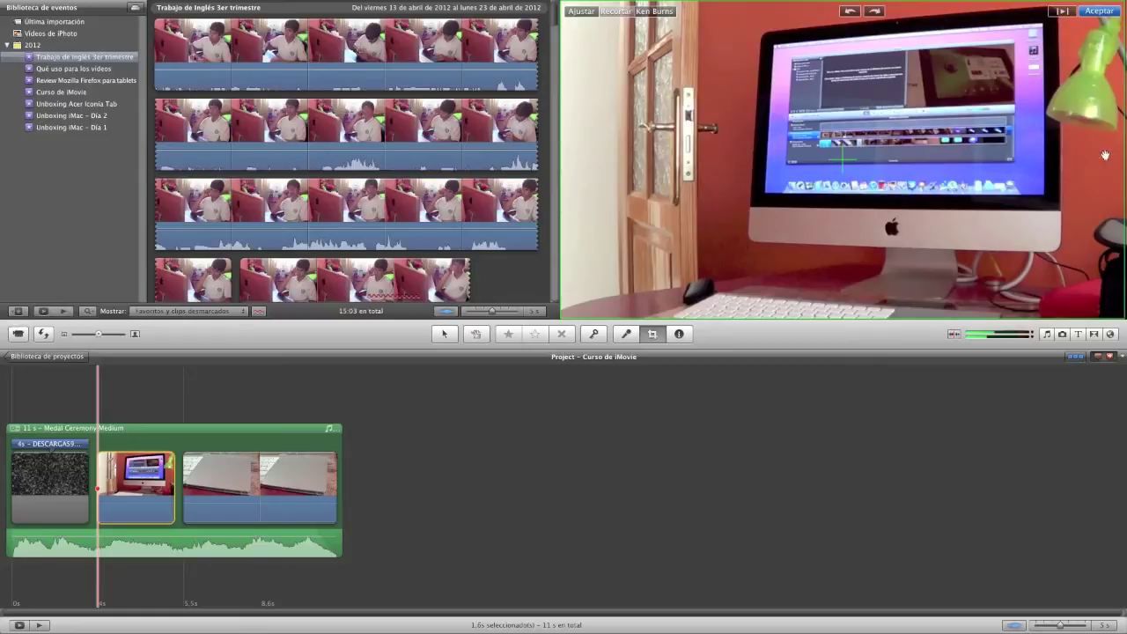
- Crop the iMac clip by shrinking the frame and centring it over the computer, and apply the crop
{"action": "left_click", "coordinate": [1114, 312]}
{"action": "left_click_drag", "start_coordinate": [1115, 312], "coordinate": [1048, 264]}
{"action": "left_click_drag", "start_coordinate": [881, 206], "coordinate": [957, 186]}
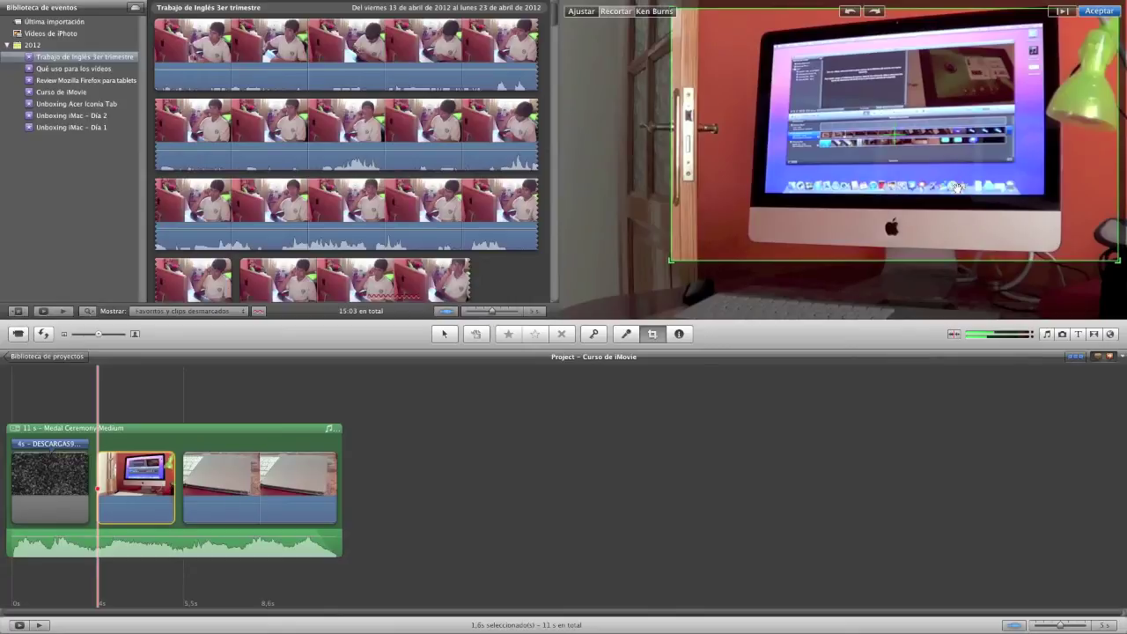
{"action": "key", "text": "Return"}
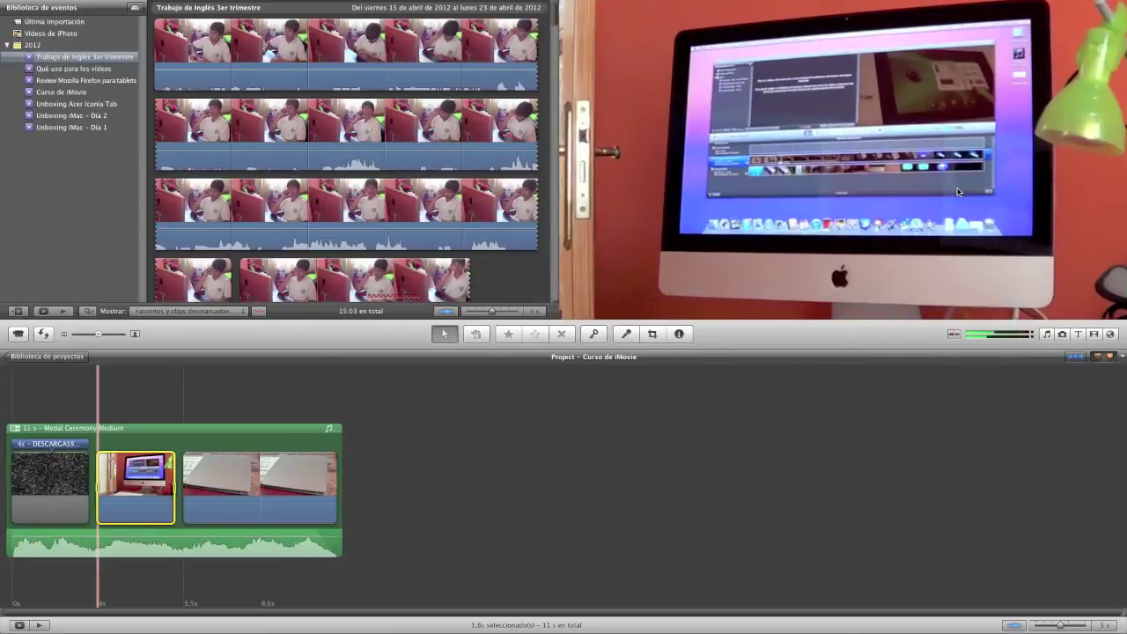
- Delete the iMac clip from the project and undo back to having it in place
{"action": "key", "text": "Delete"}
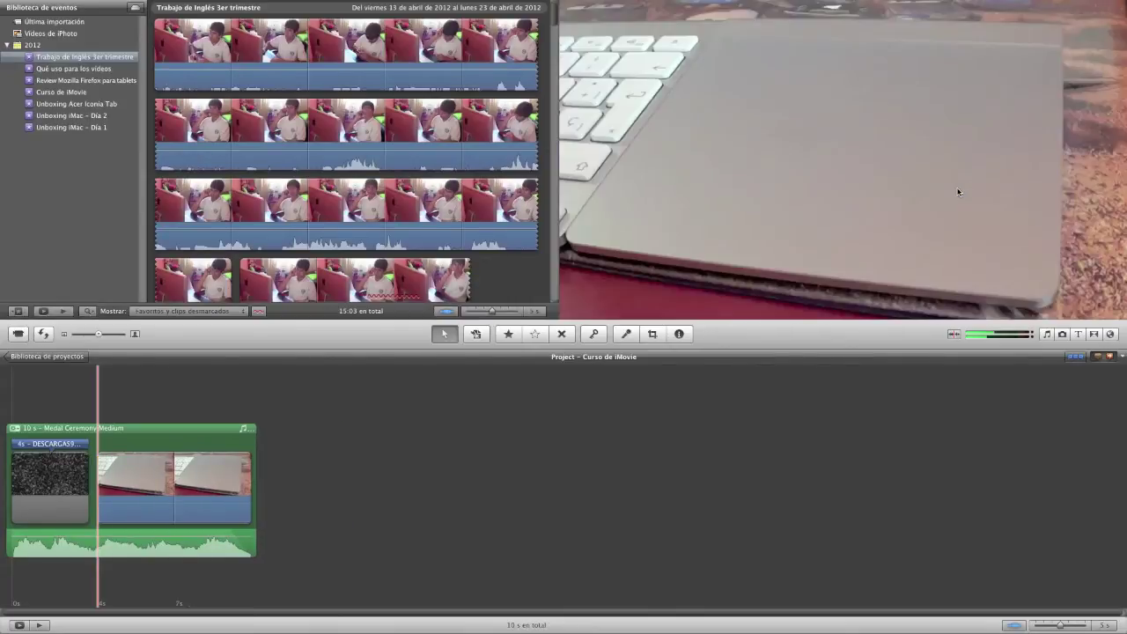
{"action": "key", "text": "super+z"}
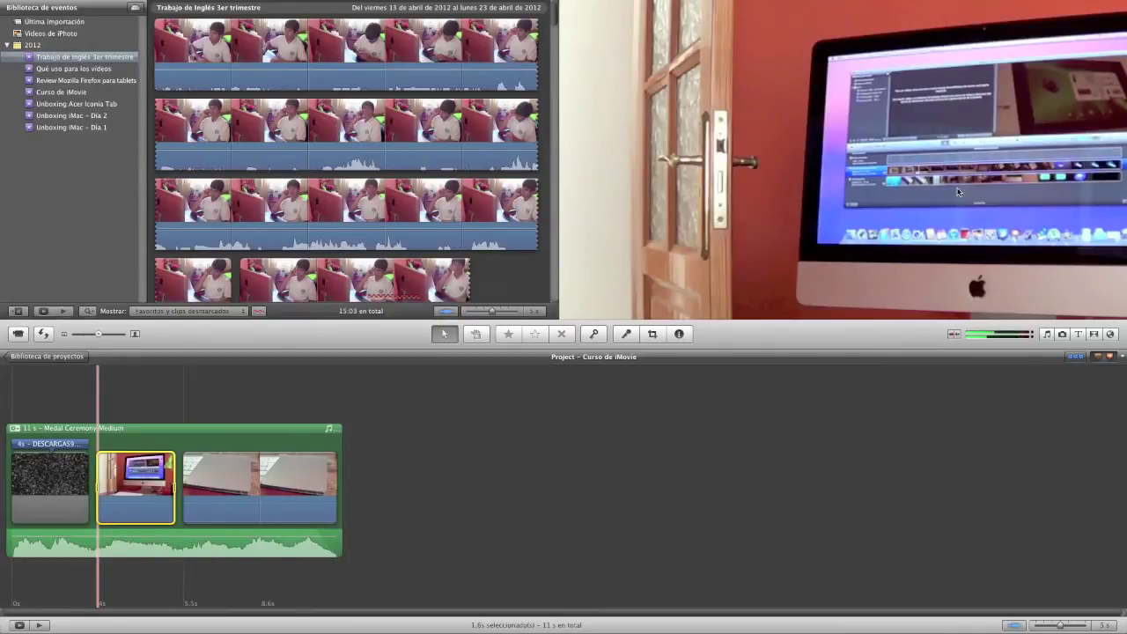
- Reopen the iMac clip for cropping and enlarge its crop frame to cover the whole image
{"action": "mouse_move", "coordinate": [144, 465]}
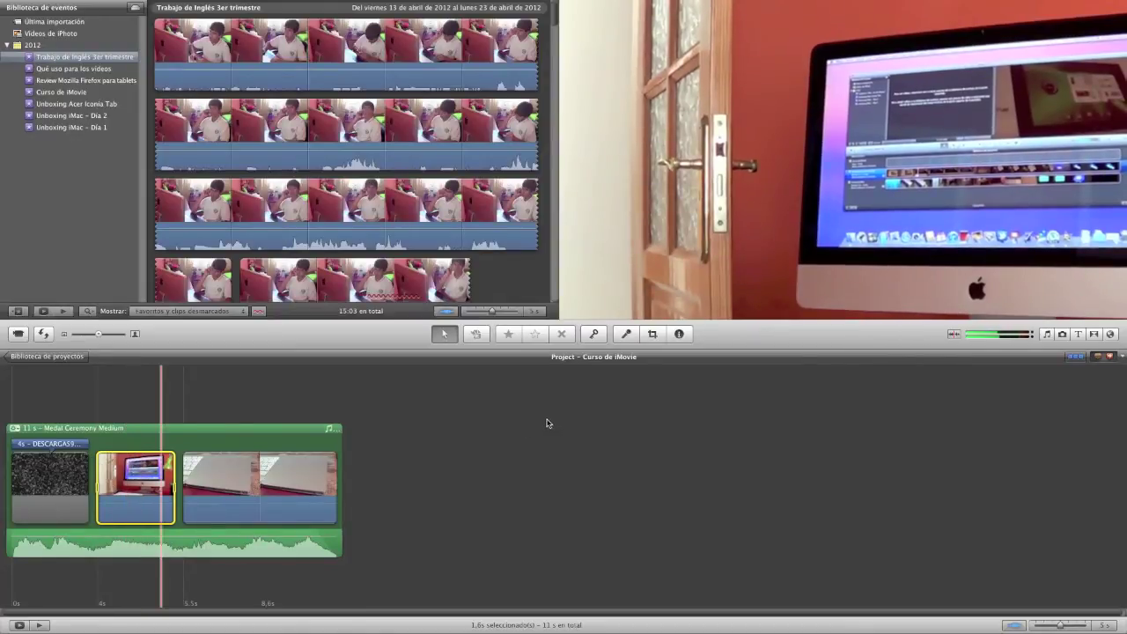
{"action": "left_click", "coordinate": [648, 339]}
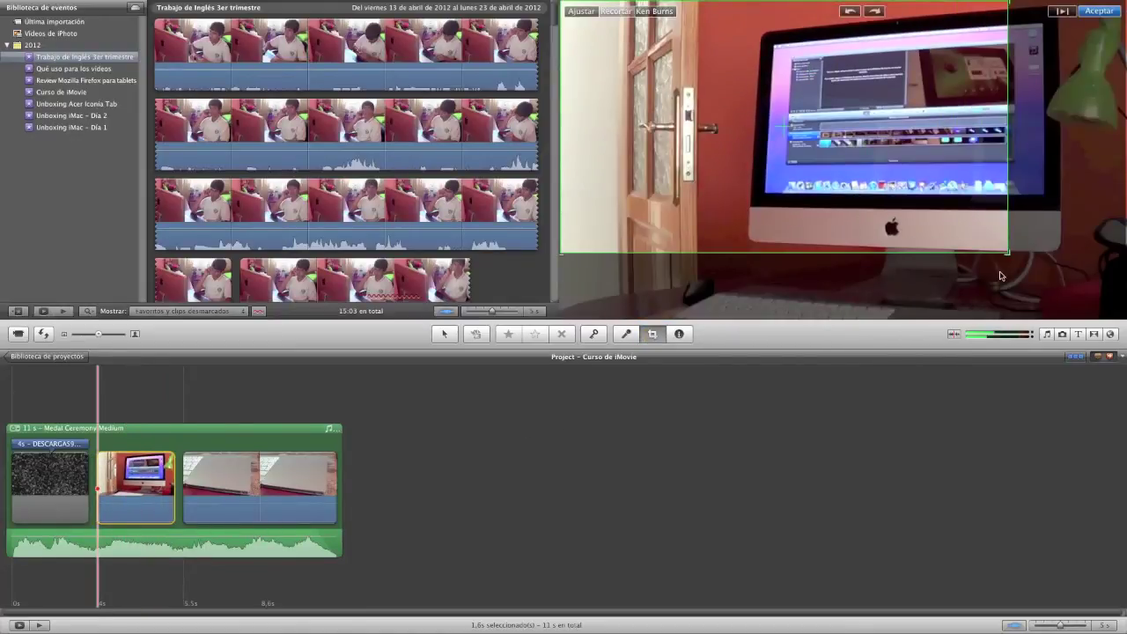
{"action": "left_click_drag", "start_coordinate": [1008, 250], "coordinate": [1091, 313]}
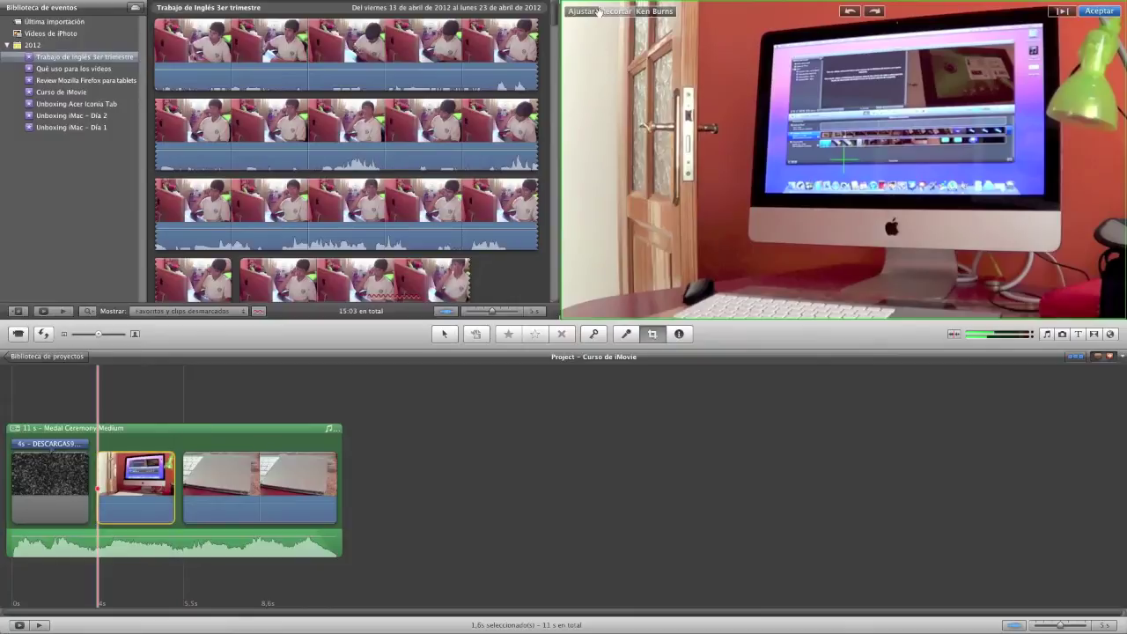
- Apply Ken Burns to the iMac clip, with the start frame on the lower-left quarter and the end frame on the upper-right quarter
{"action": "left_click", "coordinate": [654, 11]}
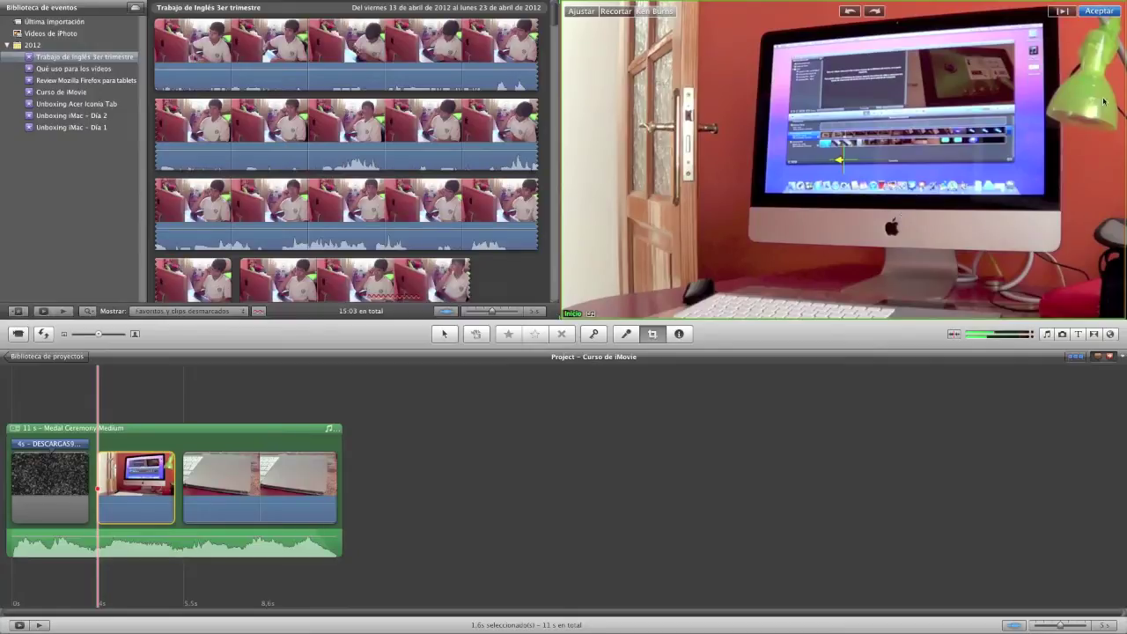
{"action": "left_click_drag", "start_coordinate": [1121, 4], "coordinate": [827, 128]}
{"action": "left_click_drag", "start_coordinate": [774, 226], "coordinate": [760, 226]}
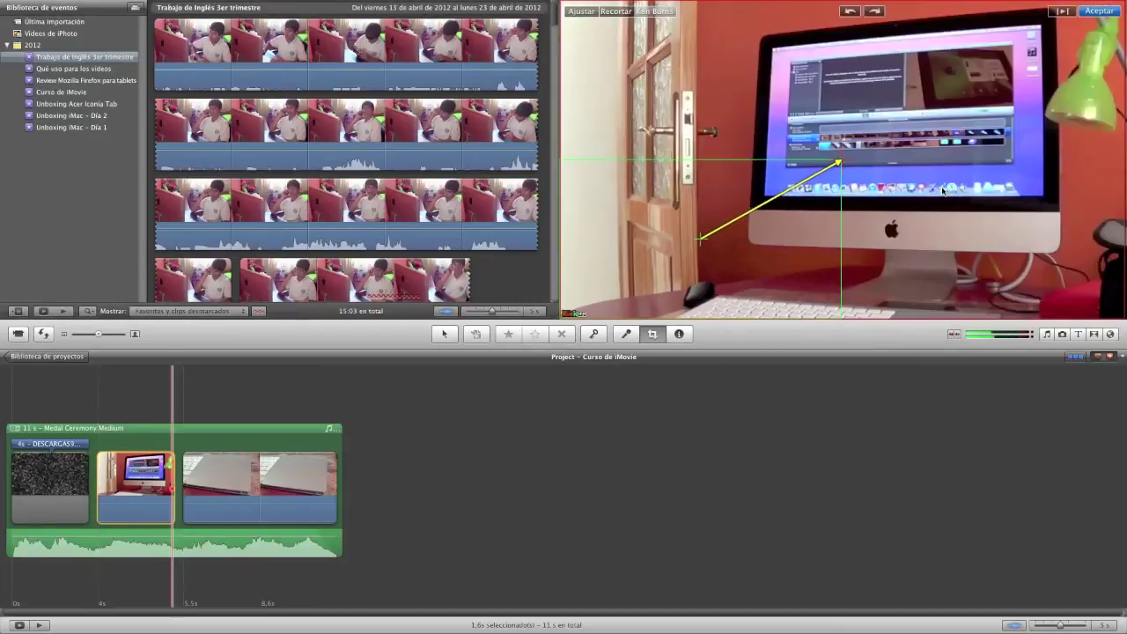
{"action": "left_click_drag", "start_coordinate": [564, 315], "coordinate": [844, 158]}
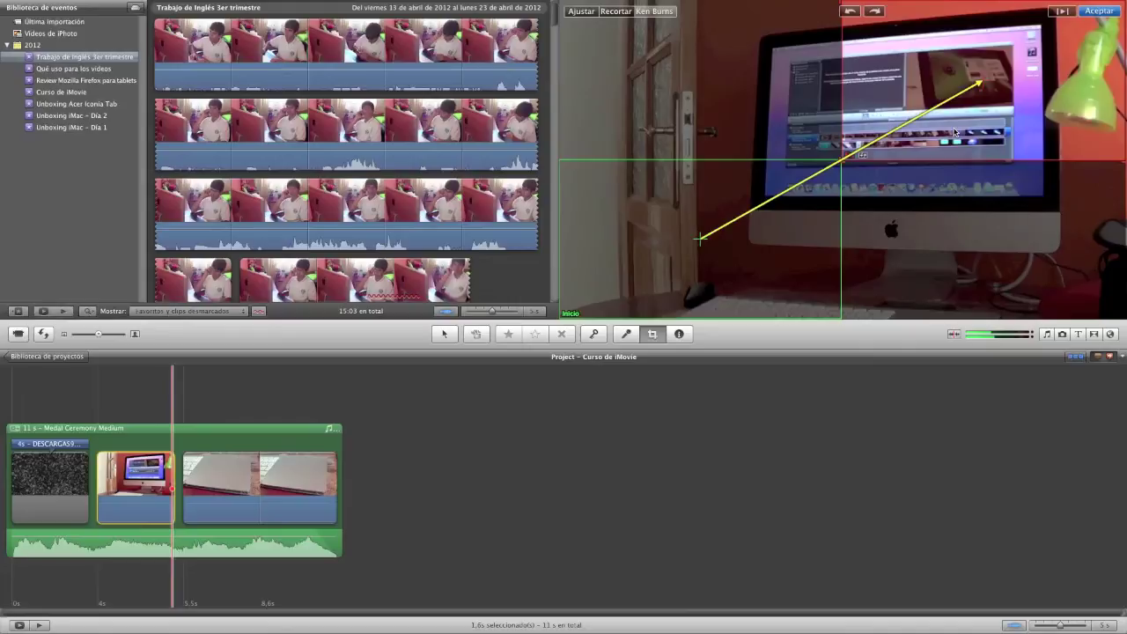
{"action": "left_click", "coordinate": [784, 220]}
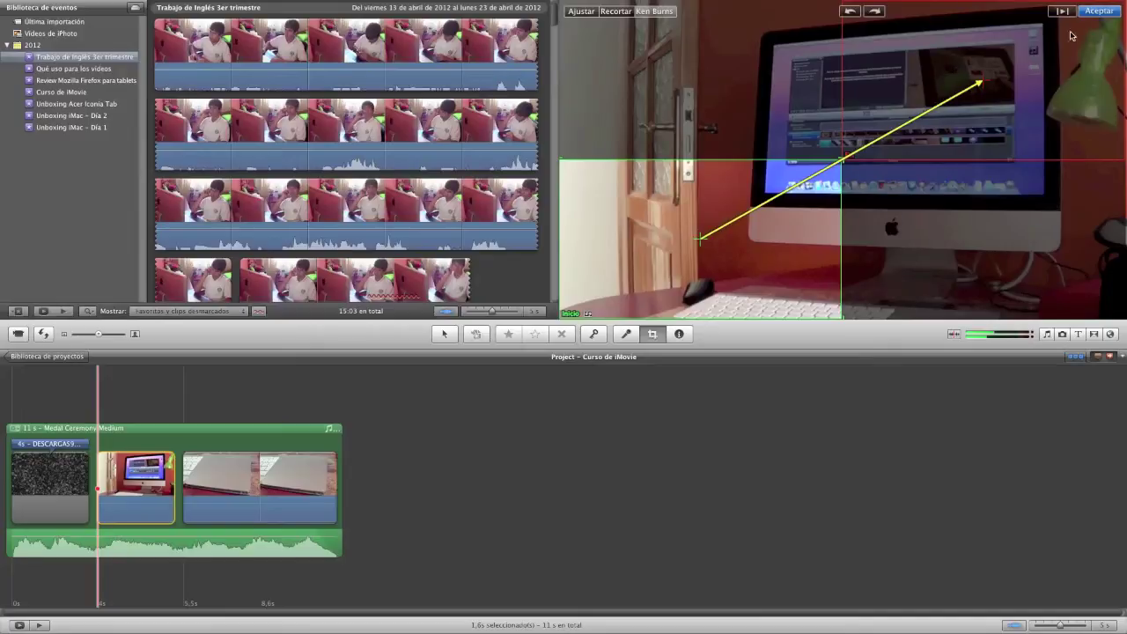
- Apply the Ken Burns effect to the iMac clip and play the clip to preview the movement
{"action": "left_click", "coordinate": [1097, 12]}
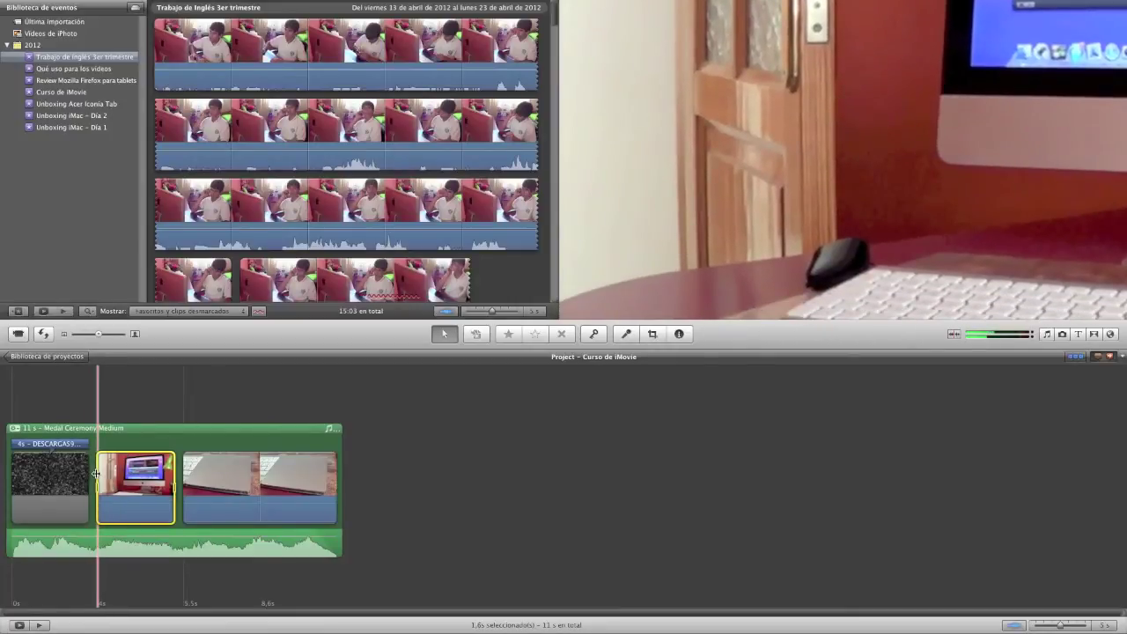
{"action": "key", "text": "space"}
{"action": "key", "text": "XF86AudioRaiseVolume"}
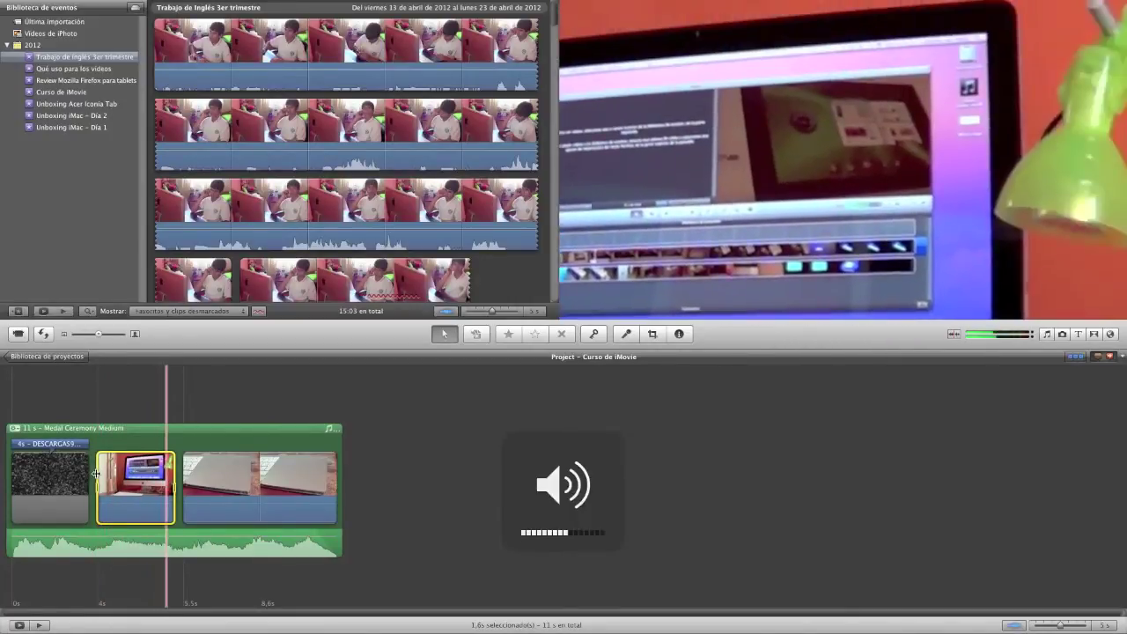
{"action": "key", "text": "space"}
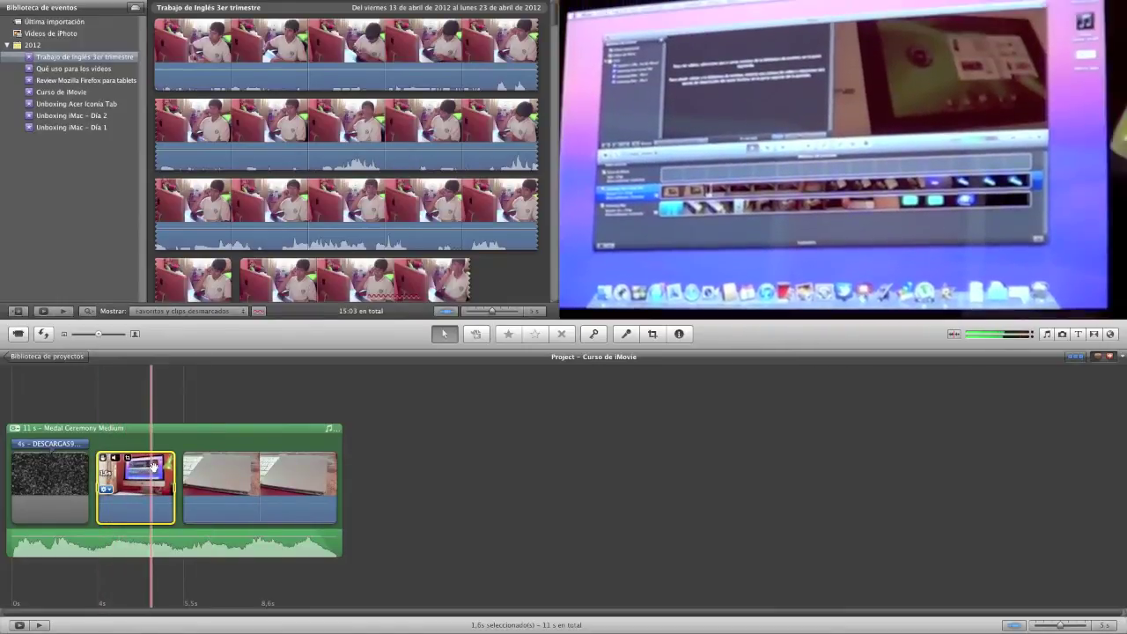
{"action": "key", "text": "XF86AudioLowerVolume"}
{"action": "key", "text": "XF86AudioLowerVolume"}
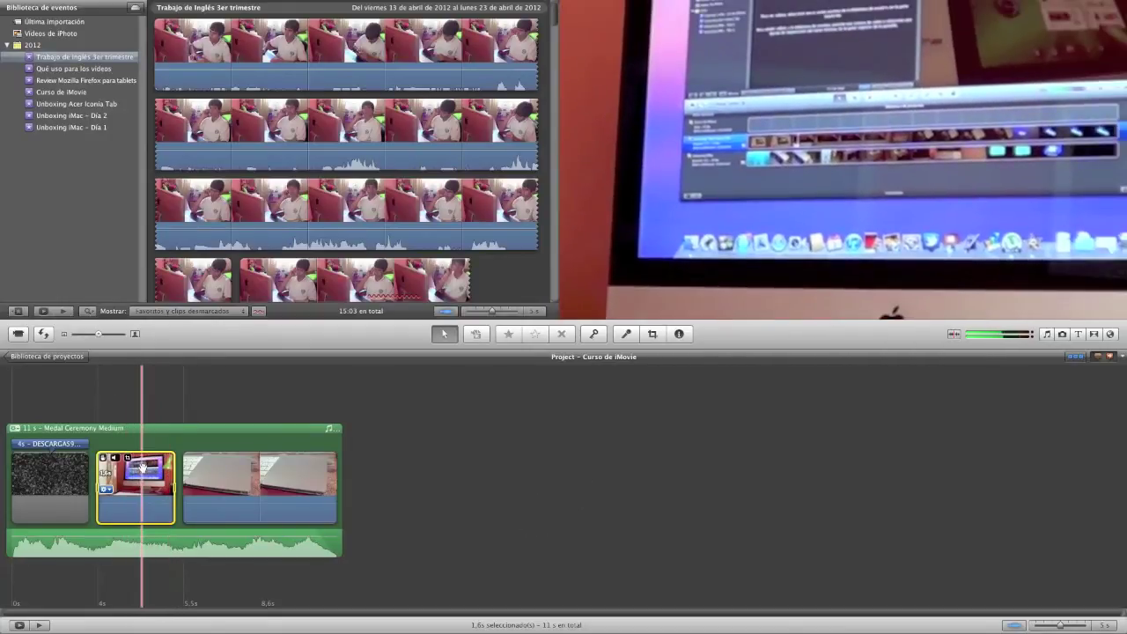
- Reframe the iMac clip's Ken Burns effect to start on the whole image and end on a quarter-size frame at the centre, and apply it
{"action": "left_click", "coordinate": [652, 333]}
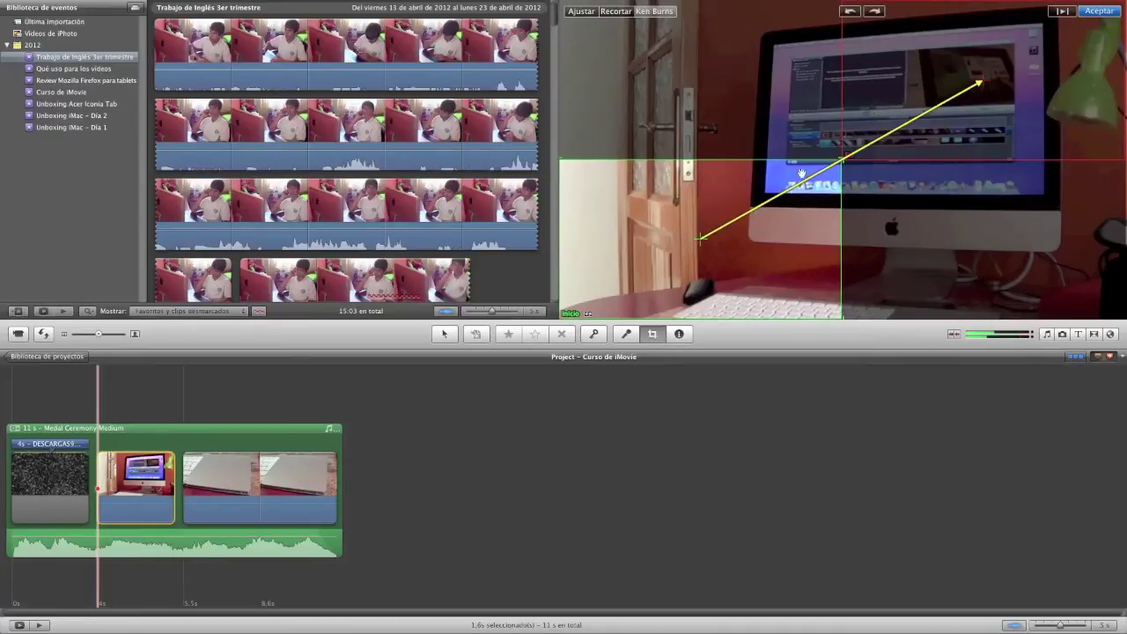
{"action": "left_click", "coordinate": [628, 15]}
{"action": "left_click_drag", "start_coordinate": [840, 156], "coordinate": [1122, 6]}
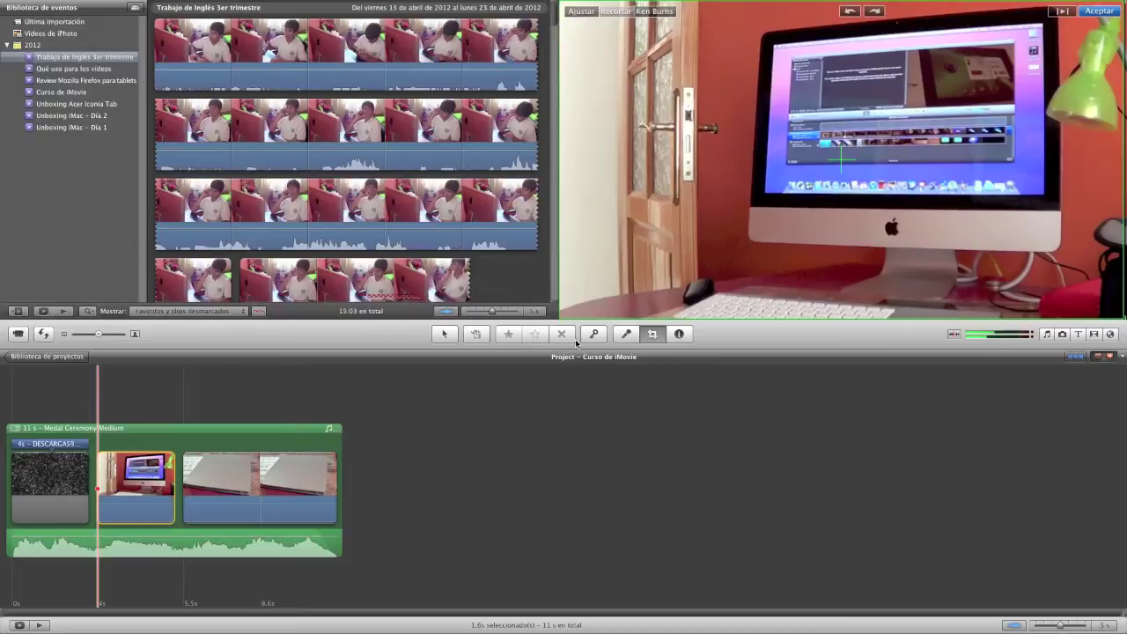
{"action": "left_click", "coordinate": [660, 13]}
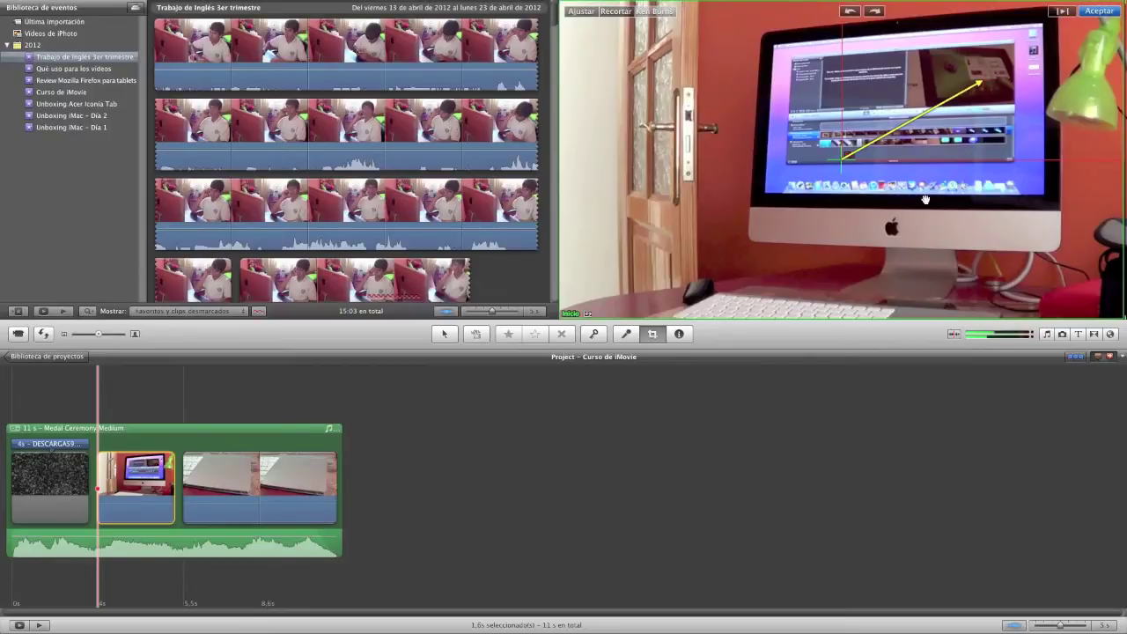
{"action": "left_click_drag", "start_coordinate": [941, 148], "coordinate": [833, 206]}
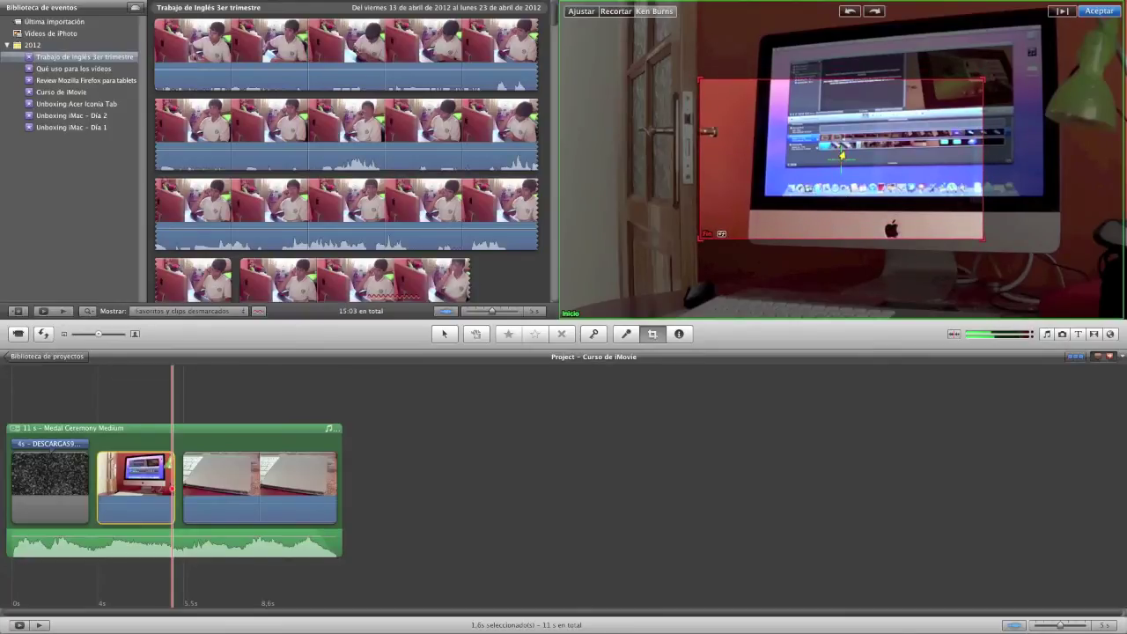
{"action": "left_click", "coordinate": [1097, 12]}
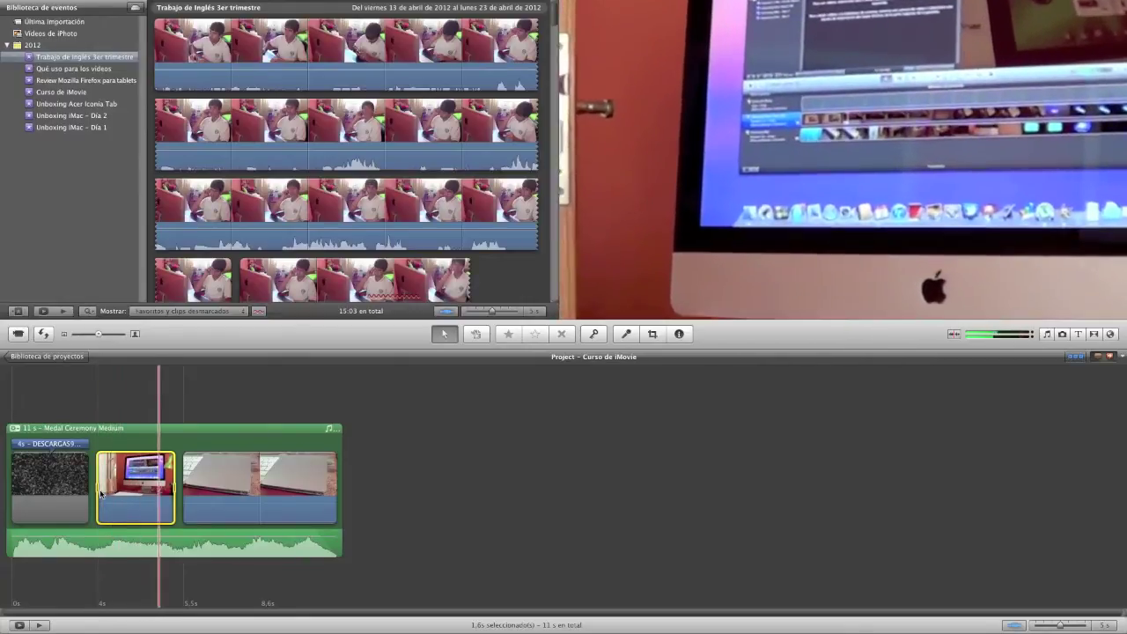
- Preview the iMac clip, enlarge its Ken Burns end frame to cover the whole image, and apply the change
{"action": "key", "text": "space"}
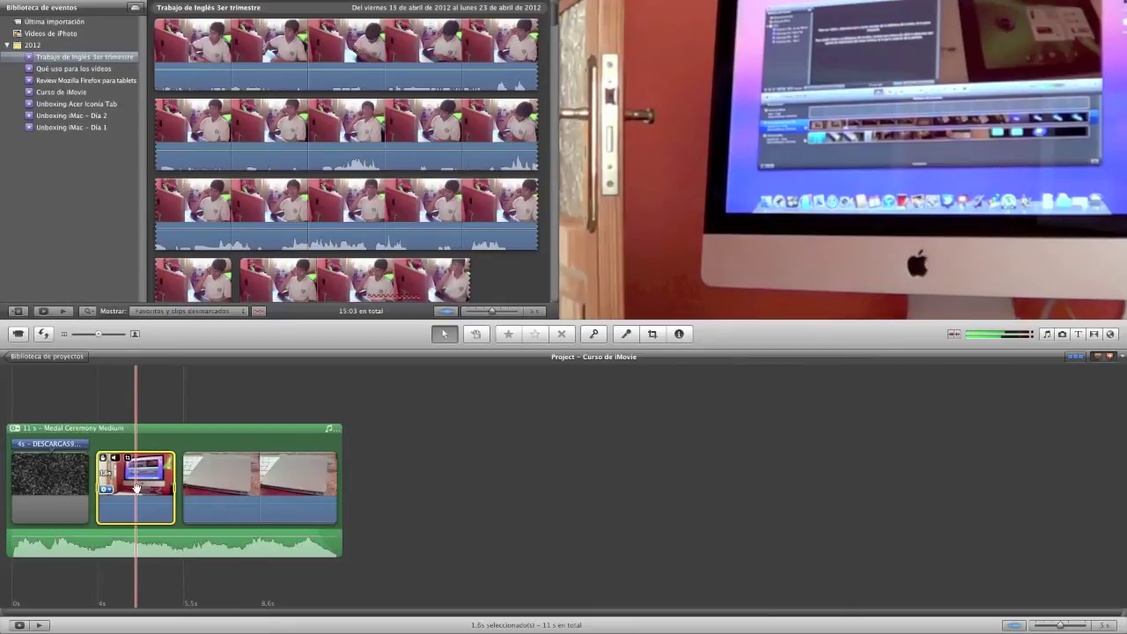
{"action": "left_click", "coordinate": [652, 334]}
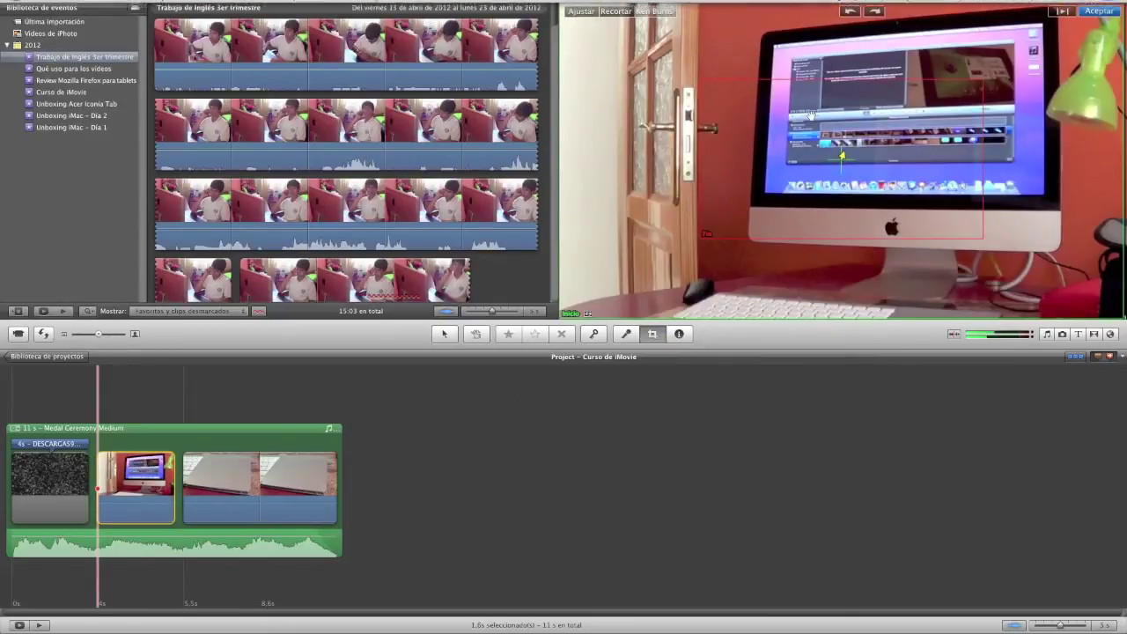
{"action": "left_click_drag", "start_coordinate": [983, 82], "coordinate": [1118, 26]}
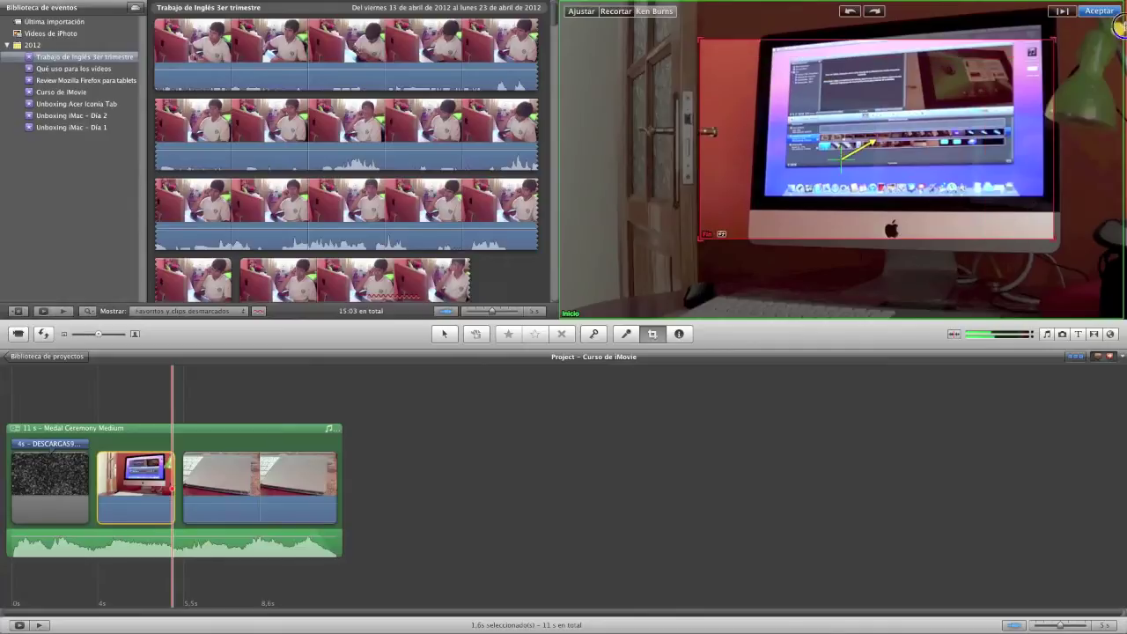
{"action": "left_click_drag", "start_coordinate": [936, 86], "coordinate": [713, 214]}
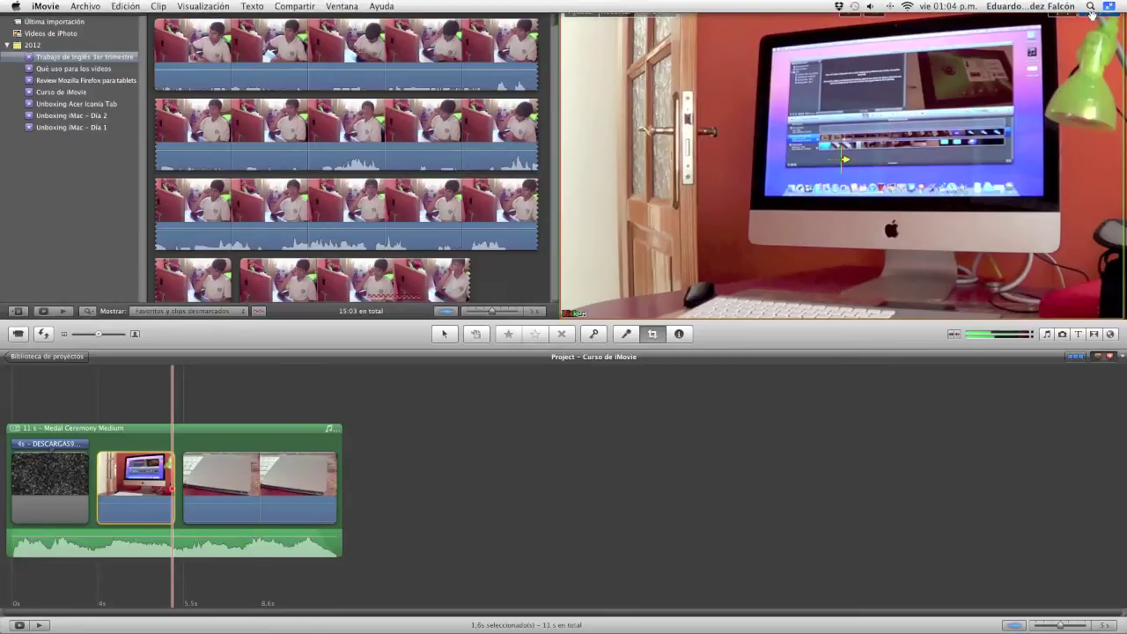
{"action": "left_click", "coordinate": [1091, 12]}
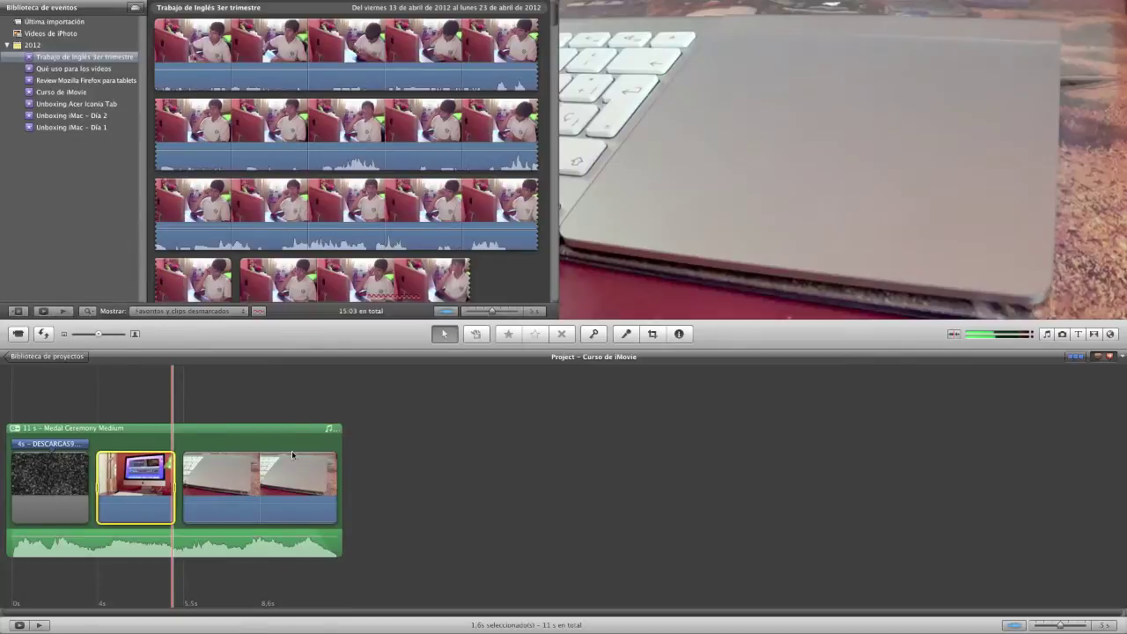
- Replace the project's iMac clip with a 16-second range of the iMac footage from the Curso de iMovie event
{"action": "left_click", "coordinate": [85, 91]}
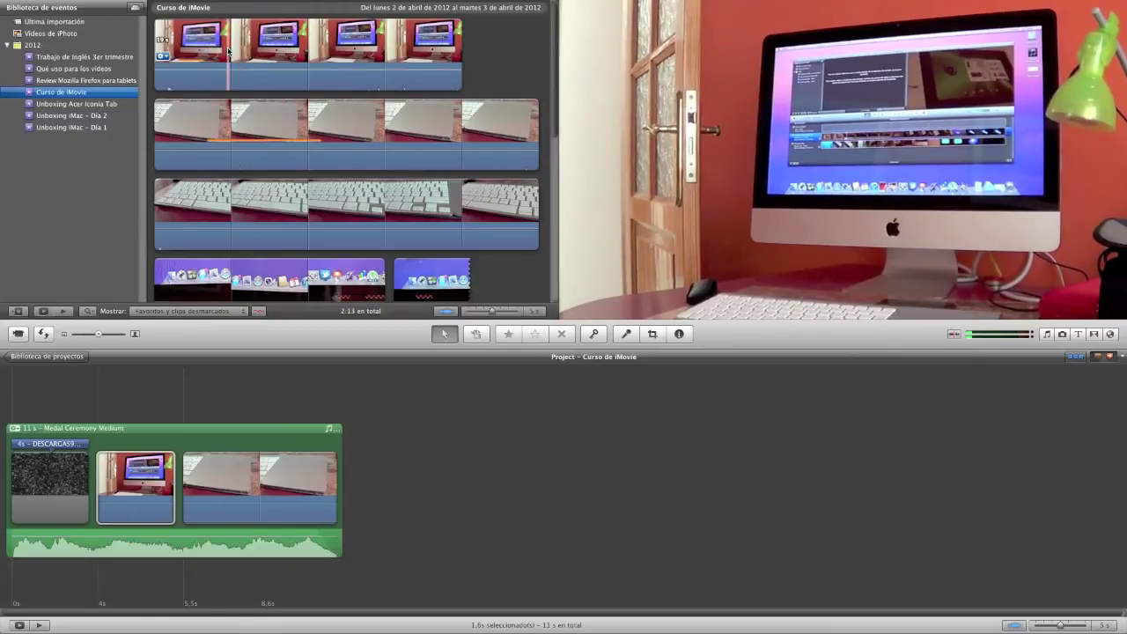
{"action": "left_click", "coordinate": [144, 487]}
{"action": "key", "text": "Delete"}
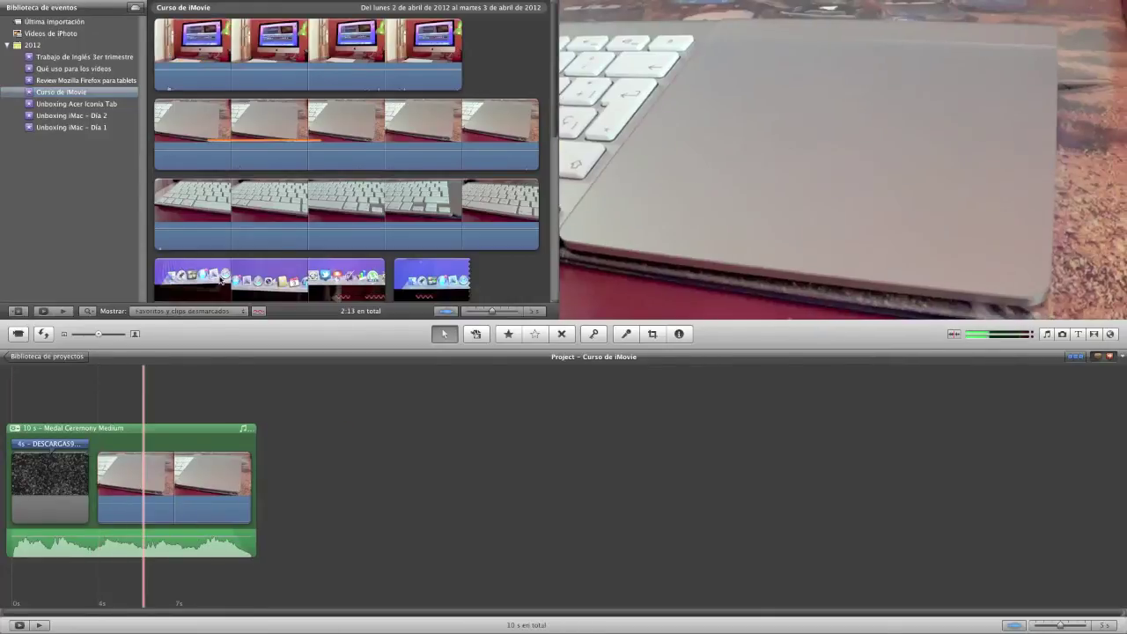
{"action": "left_click_drag", "start_coordinate": [293, 33], "coordinate": [448, 36]}
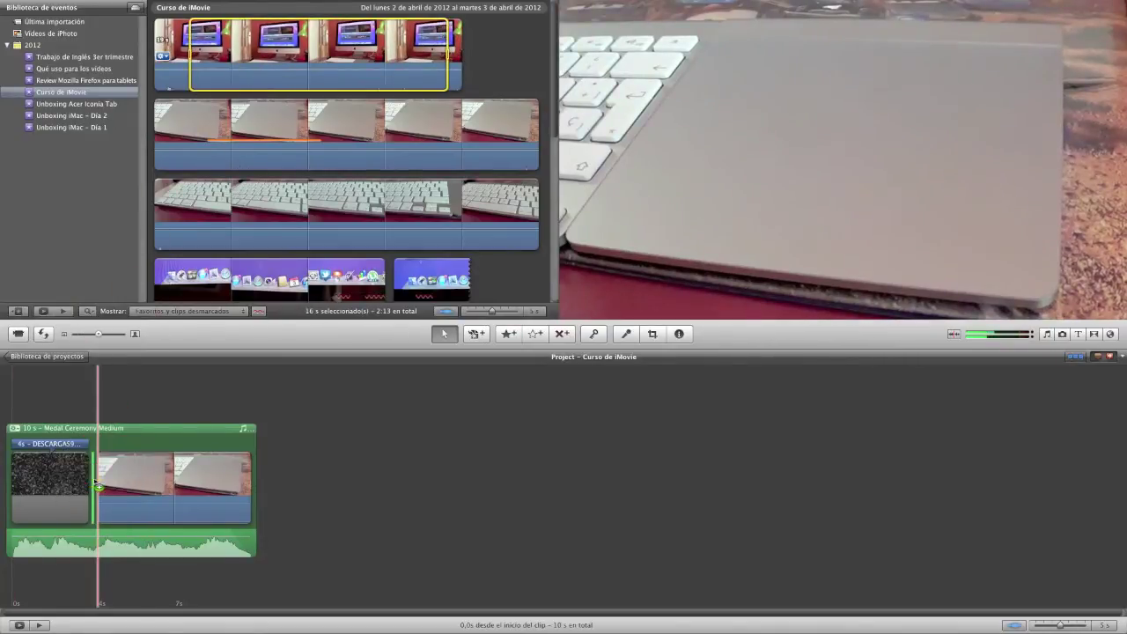
{"action": "left_click_drag", "start_coordinate": [99, 487], "coordinate": [99, 487]}
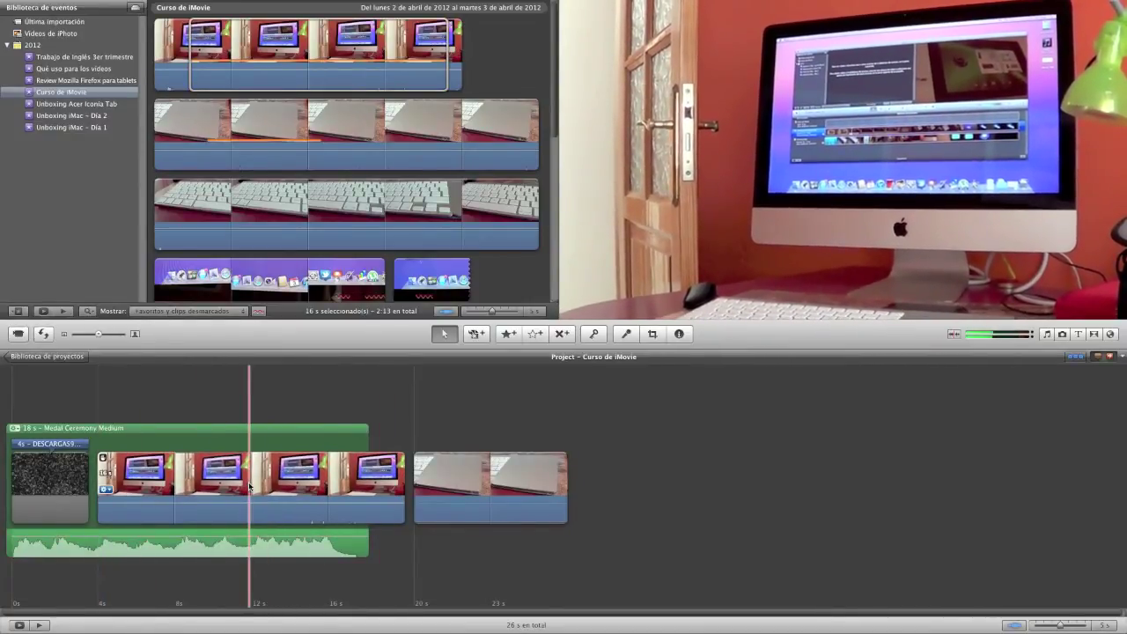
{"action": "left_click_drag", "start_coordinate": [250, 485], "coordinate": [97, 480]}
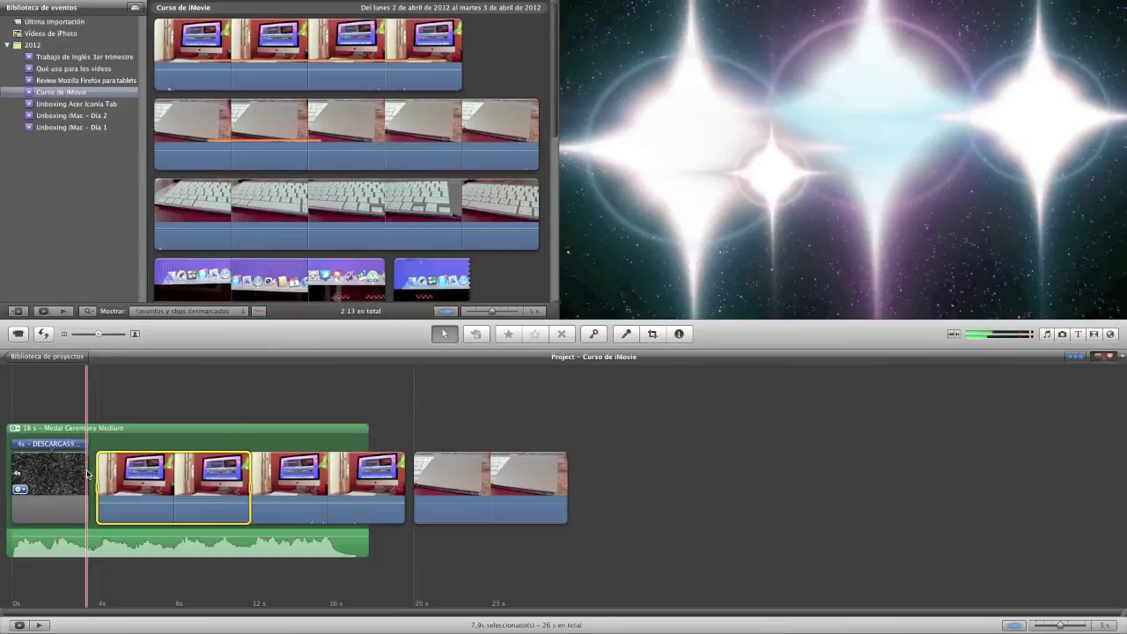
{"action": "left_click", "coordinate": [95, 473]}
{"action": "left_click_drag", "start_coordinate": [98, 471], "coordinate": [179, 480]}
{"action": "left_click", "coordinate": [177, 476]}
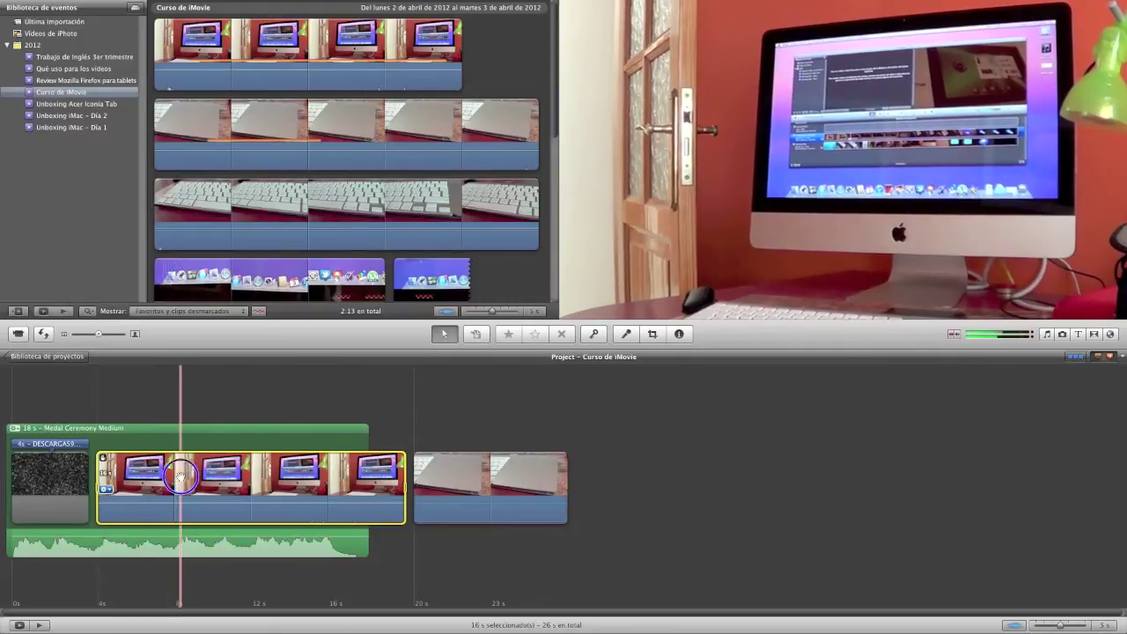
{"action": "left_click", "coordinate": [249, 408]}
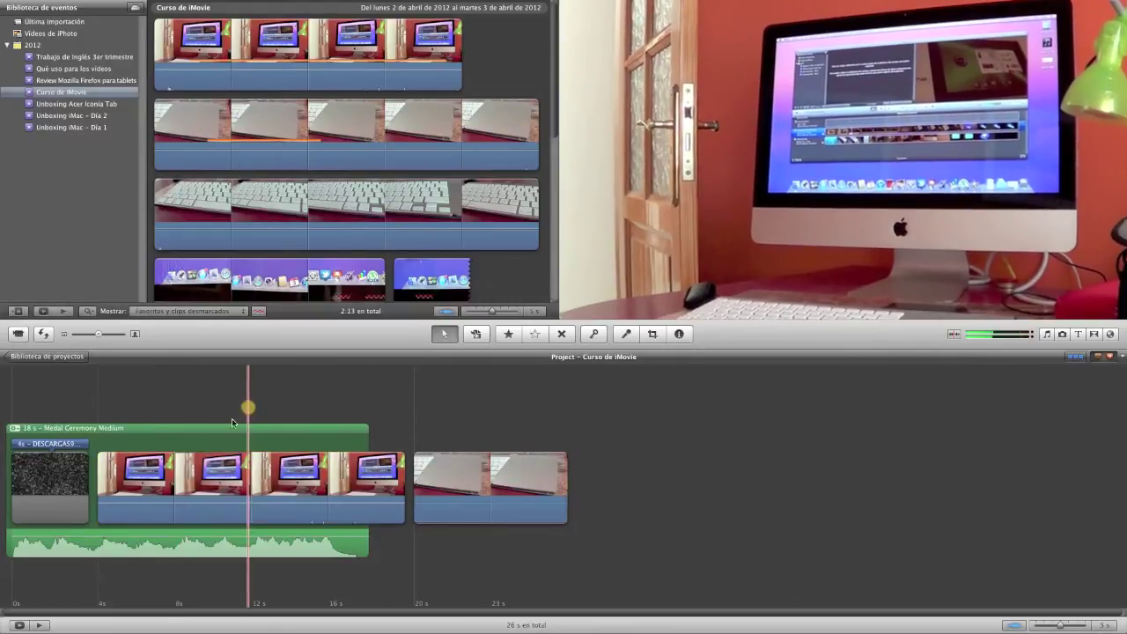
- Split the iMac clip around a 7.7-second range in its middle and play across the resulting segments
{"action": "left_click_drag", "start_coordinate": [177, 480], "coordinate": [325, 487]}
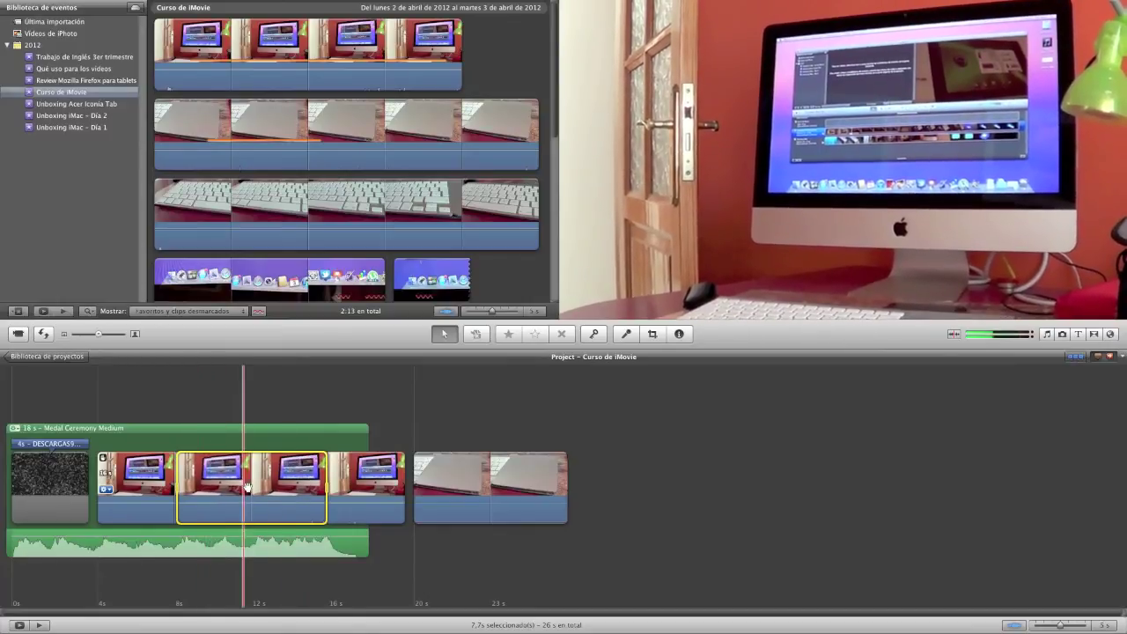
{"action": "key", "text": "slash"}
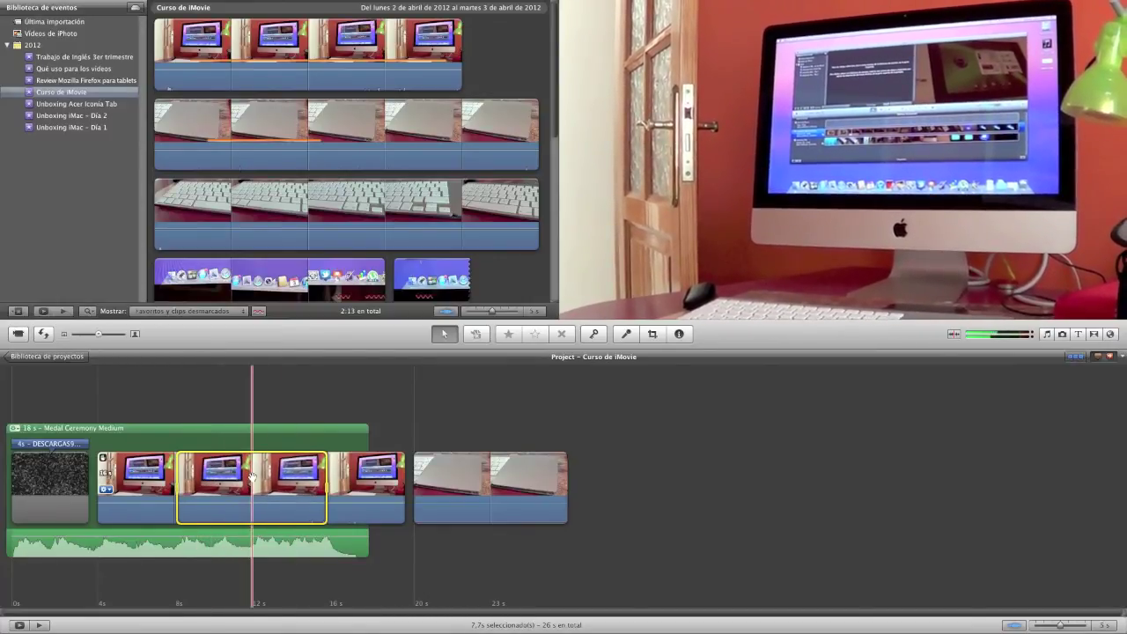
{"action": "right_click", "coordinate": [251, 476]}
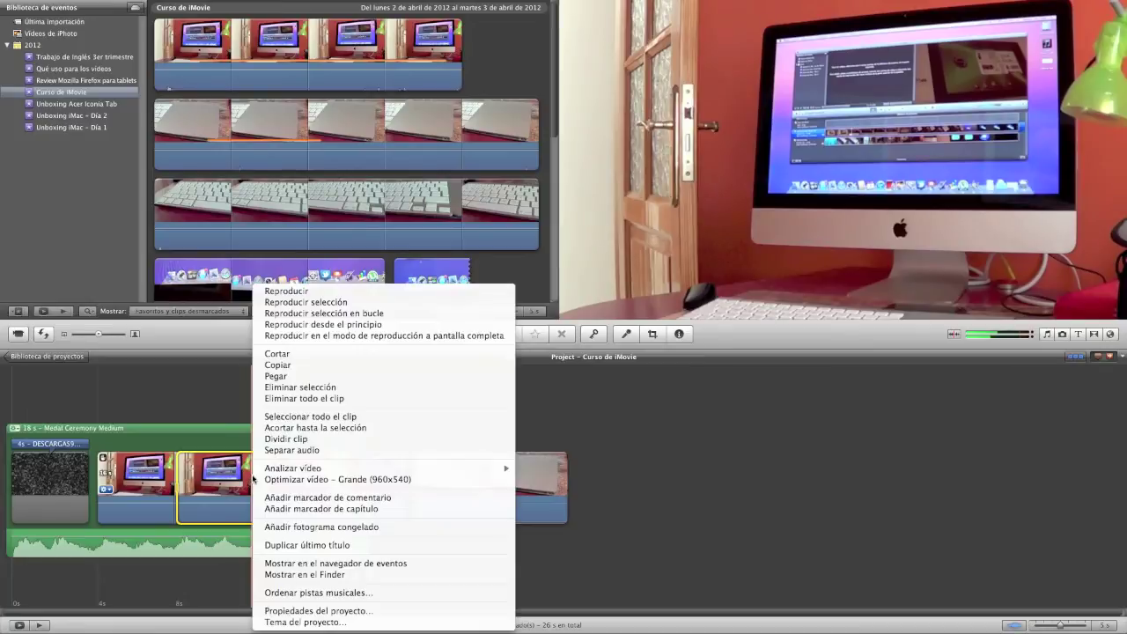
{"action": "left_click", "coordinate": [291, 442]}
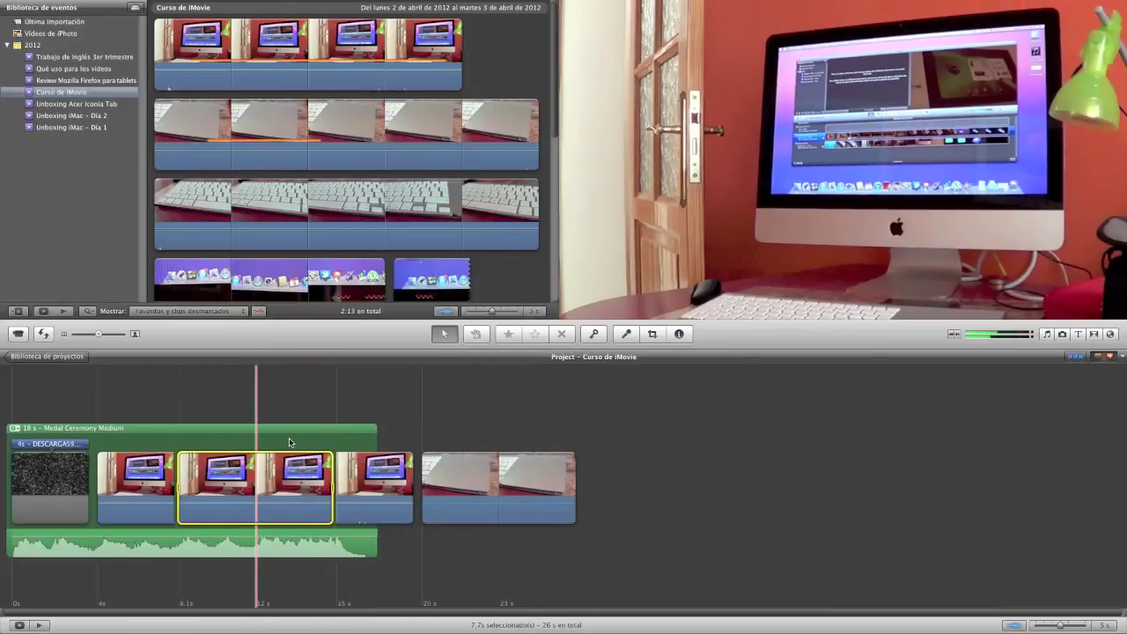
{"action": "left_click", "coordinate": [259, 405]}
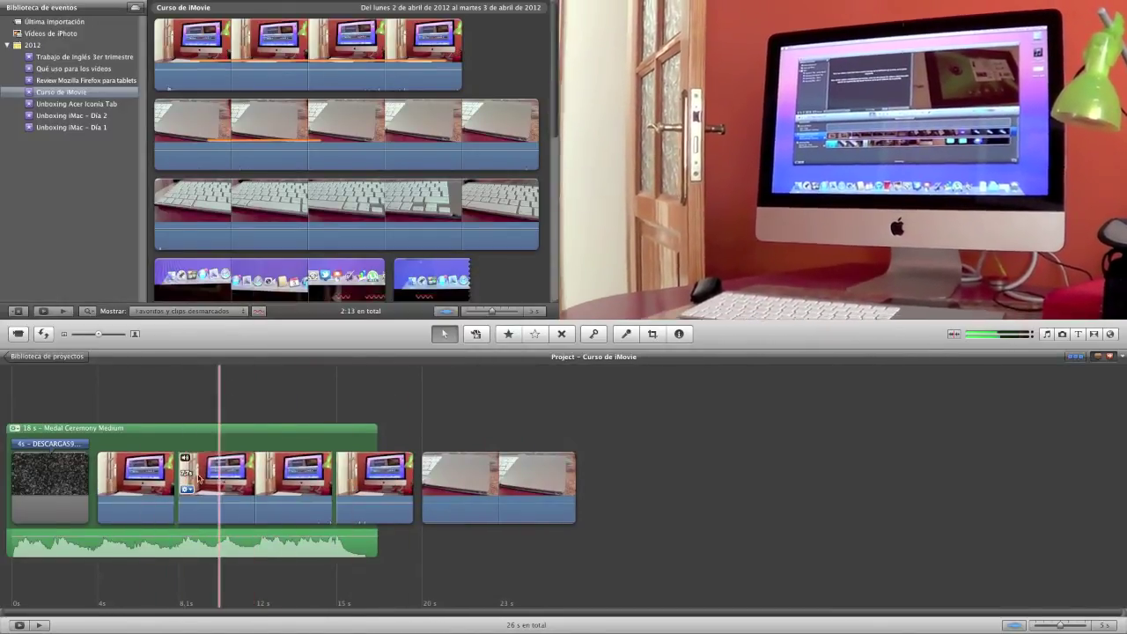
{"action": "key", "text": "space"}
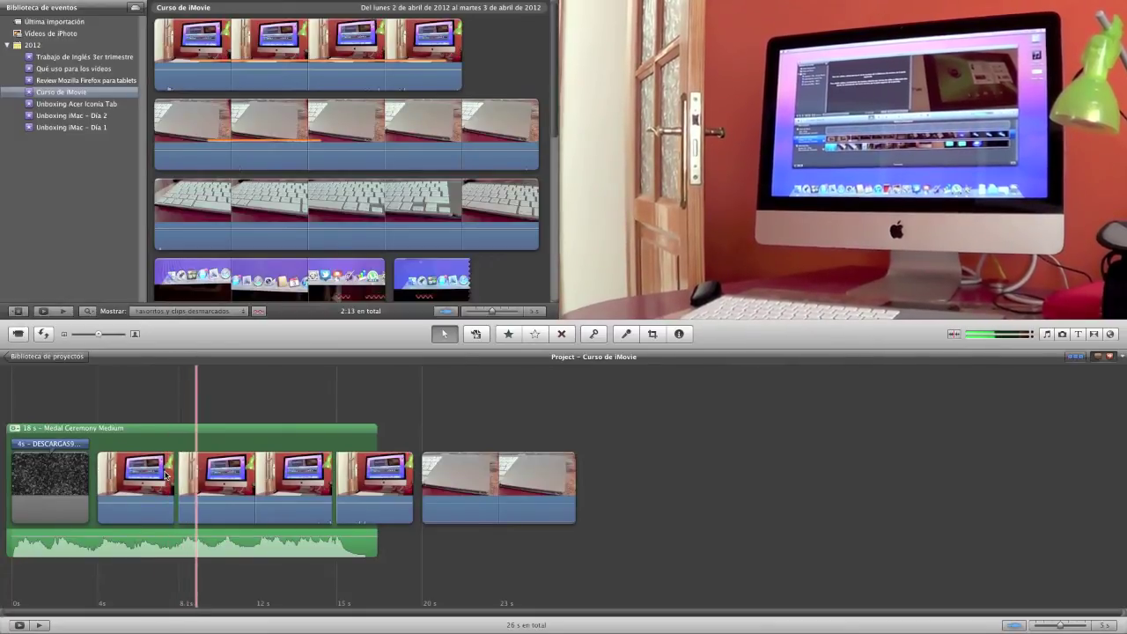
- Crop the middle iMac segment to a smaller frame around the computer, apply it, and play from the first iMac segment
{"action": "left_click", "coordinate": [226, 478]}
{"action": "left_click", "coordinate": [652, 333]}
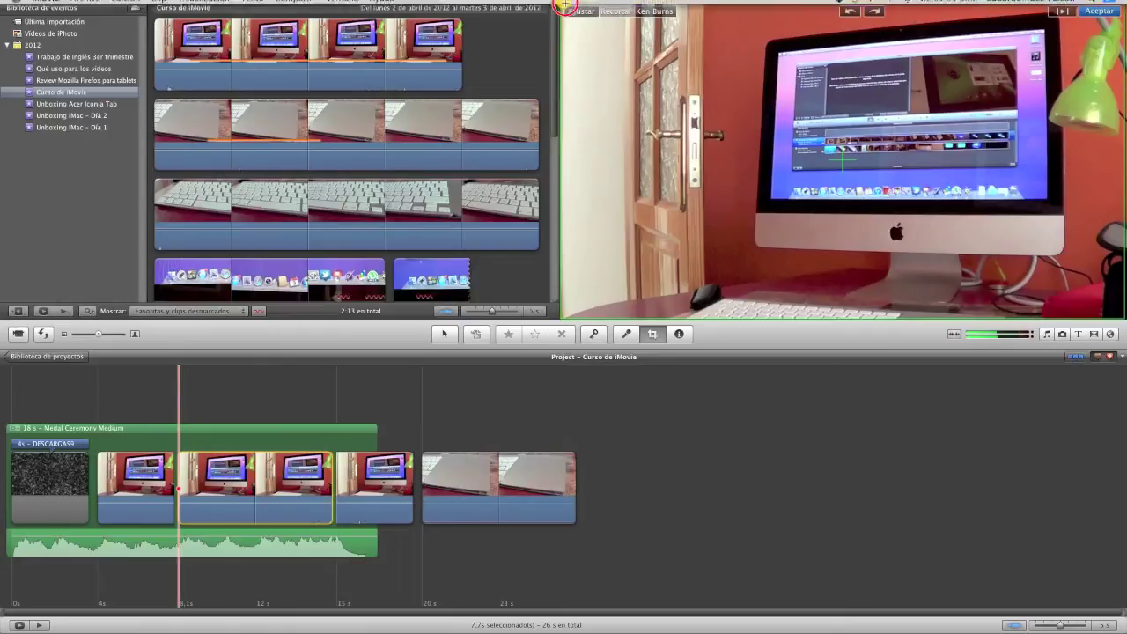
{"action": "left_click_drag", "start_coordinate": [561, 4], "coordinate": [727, 69]}
{"action": "left_click_drag", "start_coordinate": [797, 171], "coordinate": [775, 107]}
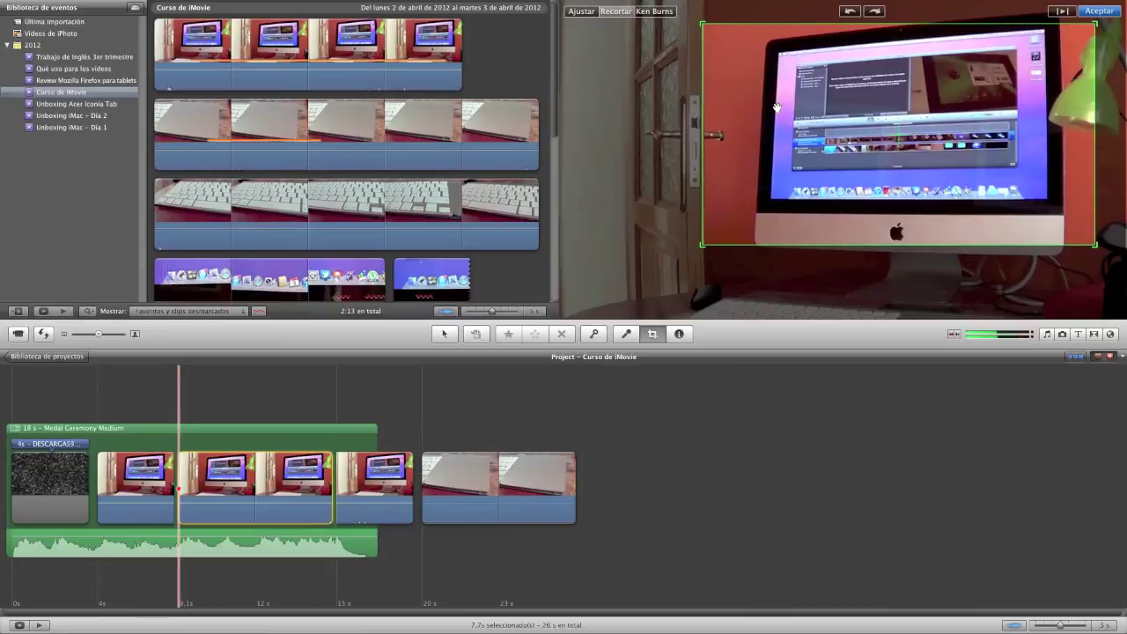
{"action": "left_click", "coordinate": [1100, 12]}
{"action": "left_click", "coordinate": [850, 477]}
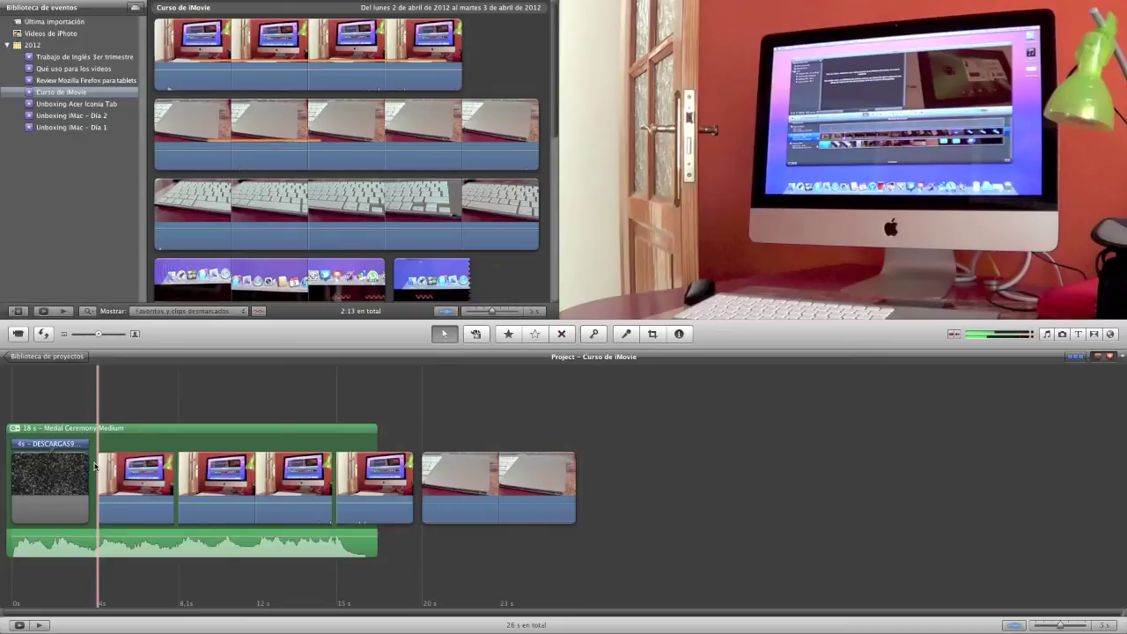
{"action": "key", "text": "space"}
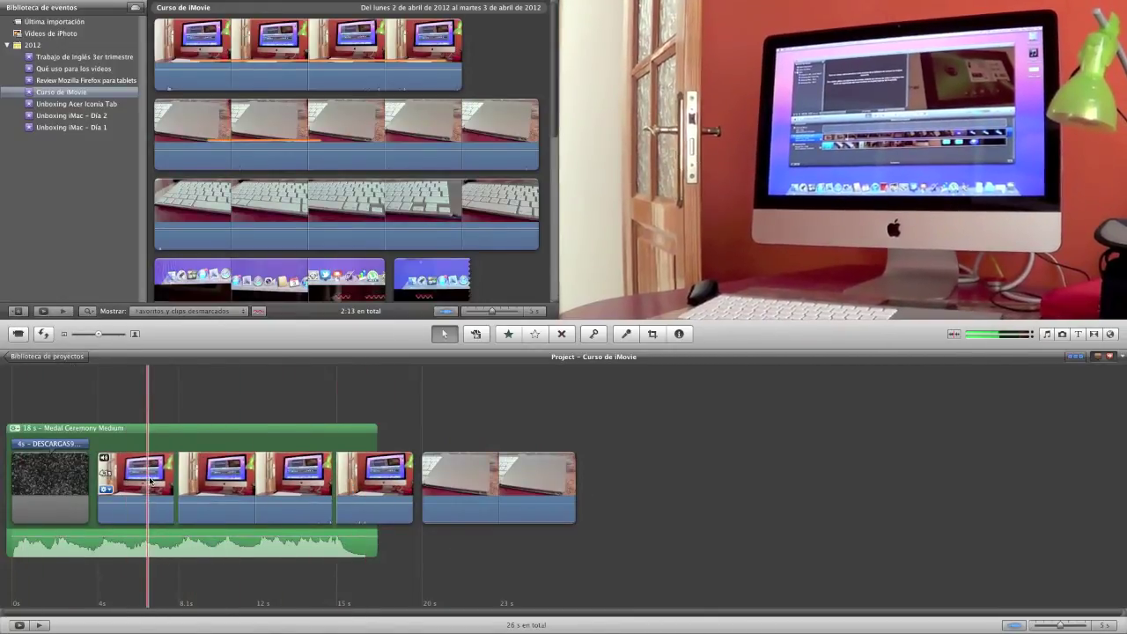
- Split off the last 1.3 seconds of the first iMac segment as a separate clip
{"action": "left_click_drag", "start_coordinate": [151, 476], "coordinate": [176, 476]}
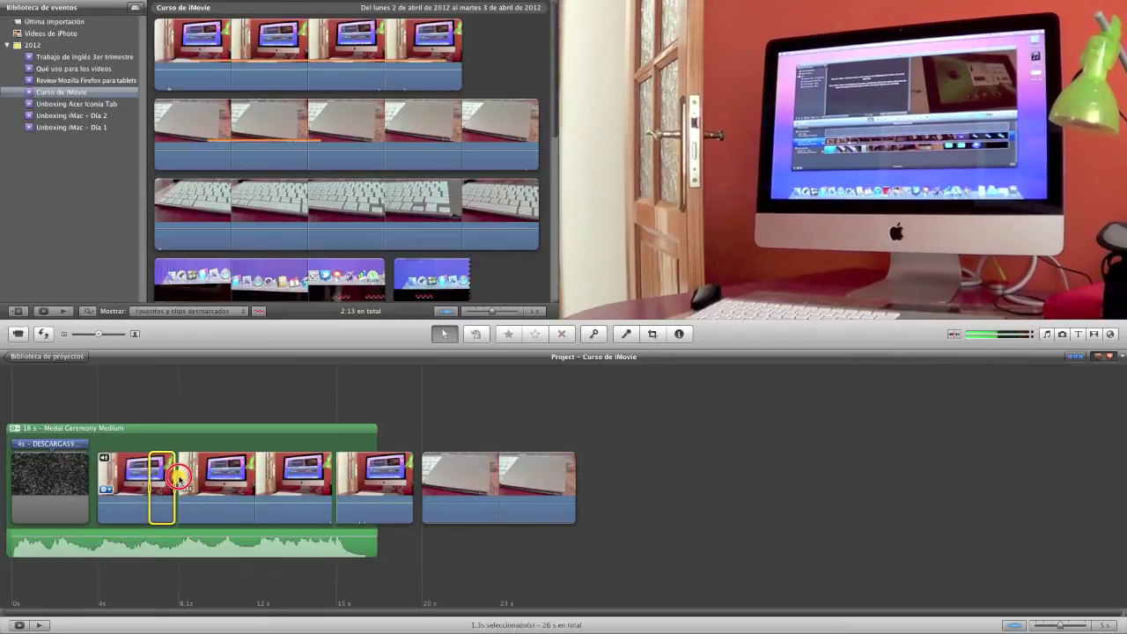
{"action": "right_click", "coordinate": [167, 475]}
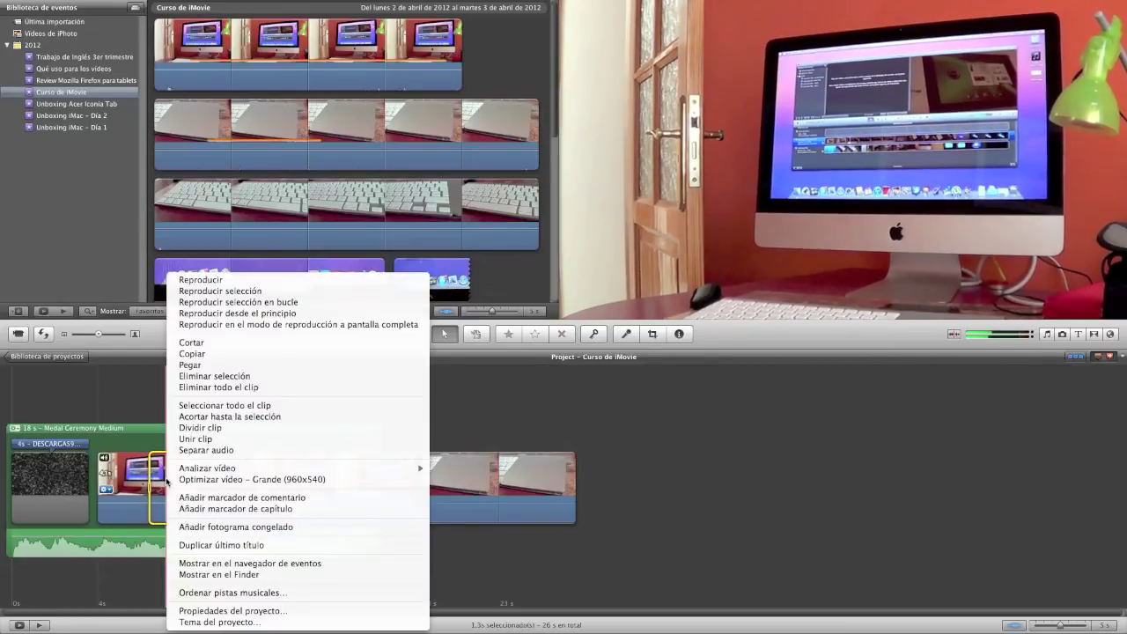
{"action": "left_click", "coordinate": [201, 427]}
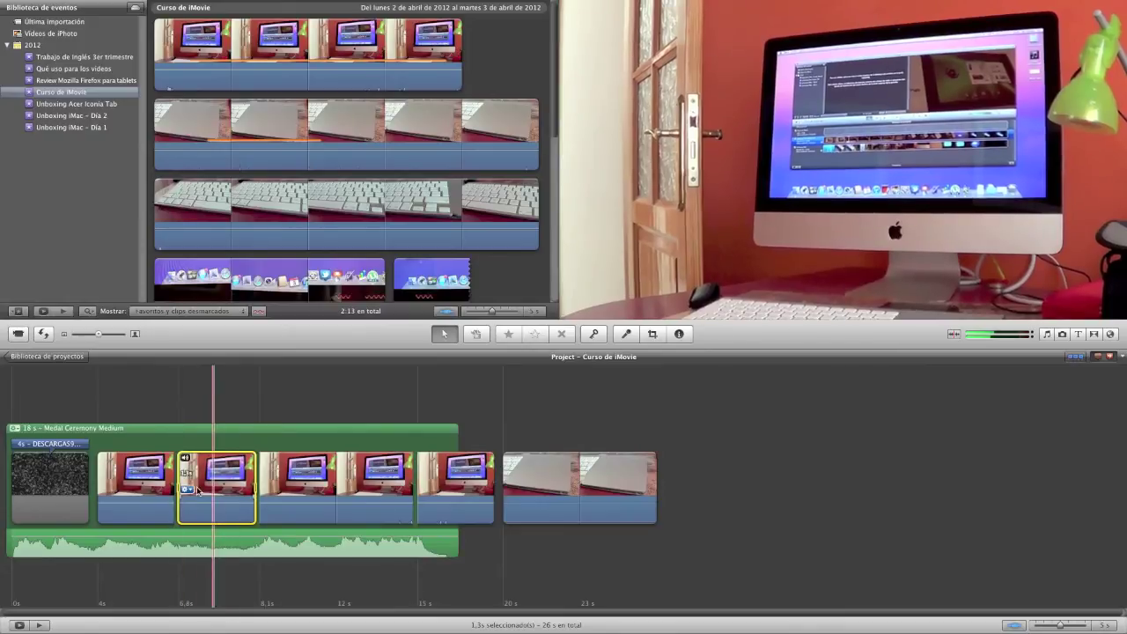
- Set the 1.3-second segment's Ken Burns effect to start on the full image and end framed around the computer, apply it, and play it back
{"action": "left_click", "coordinate": [187, 472]}
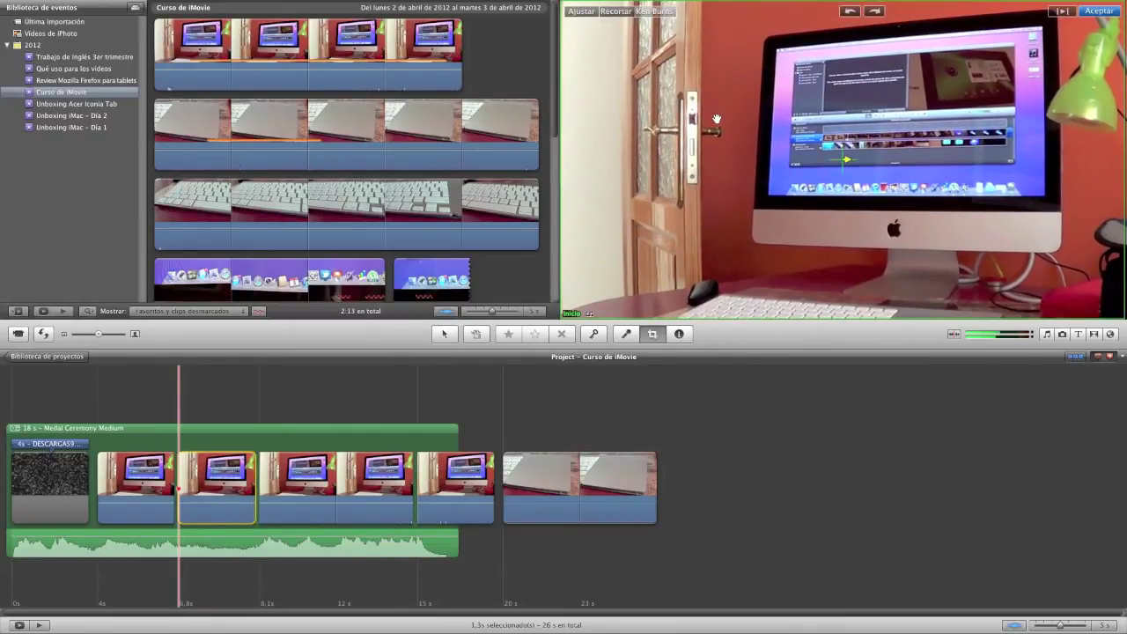
{"action": "left_click_drag", "start_coordinate": [570, 313], "coordinate": [867, 182]}
{"action": "left_click_drag", "start_coordinate": [879, 92], "coordinate": [828, 127]}
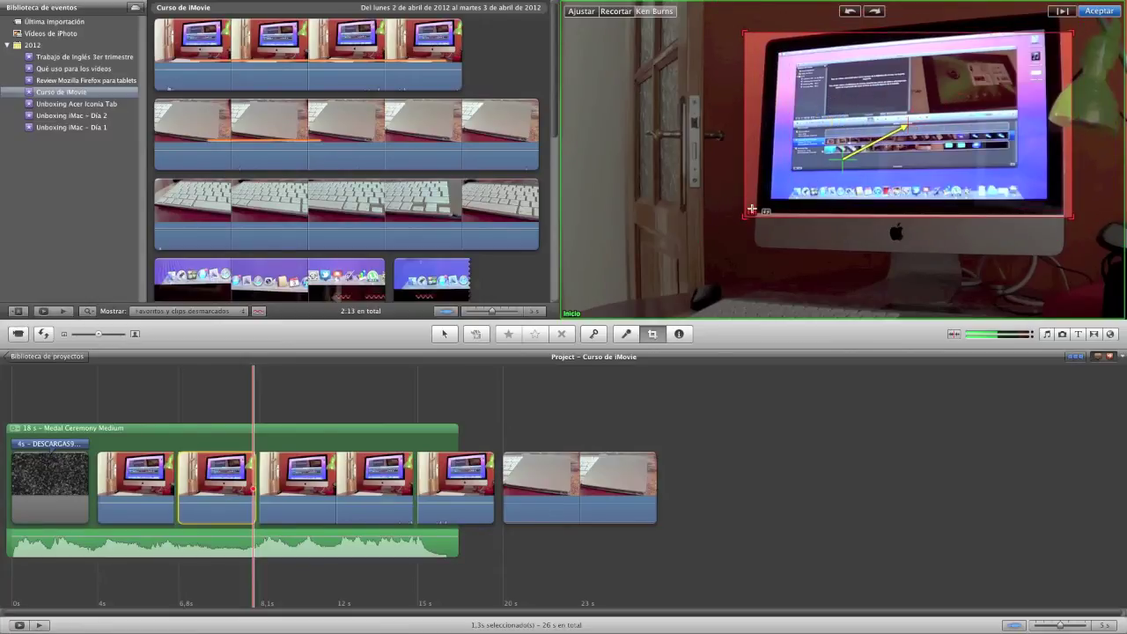
{"action": "left_click_drag", "start_coordinate": [744, 217], "coordinate": [710, 238]}
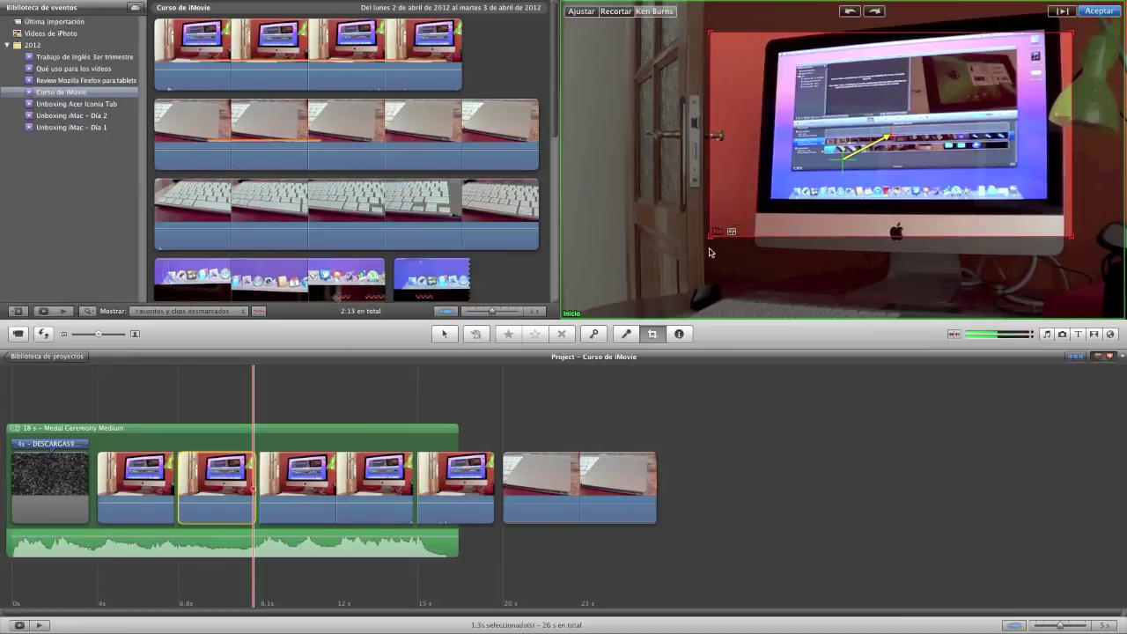
{"action": "left_click_drag", "start_coordinate": [770, 190], "coordinate": [767, 184]}
{"action": "left_click_drag", "start_coordinate": [705, 233], "coordinate": [676, 261]}
{"action": "left_click_drag", "start_coordinate": [744, 138], "coordinate": [788, 133]}
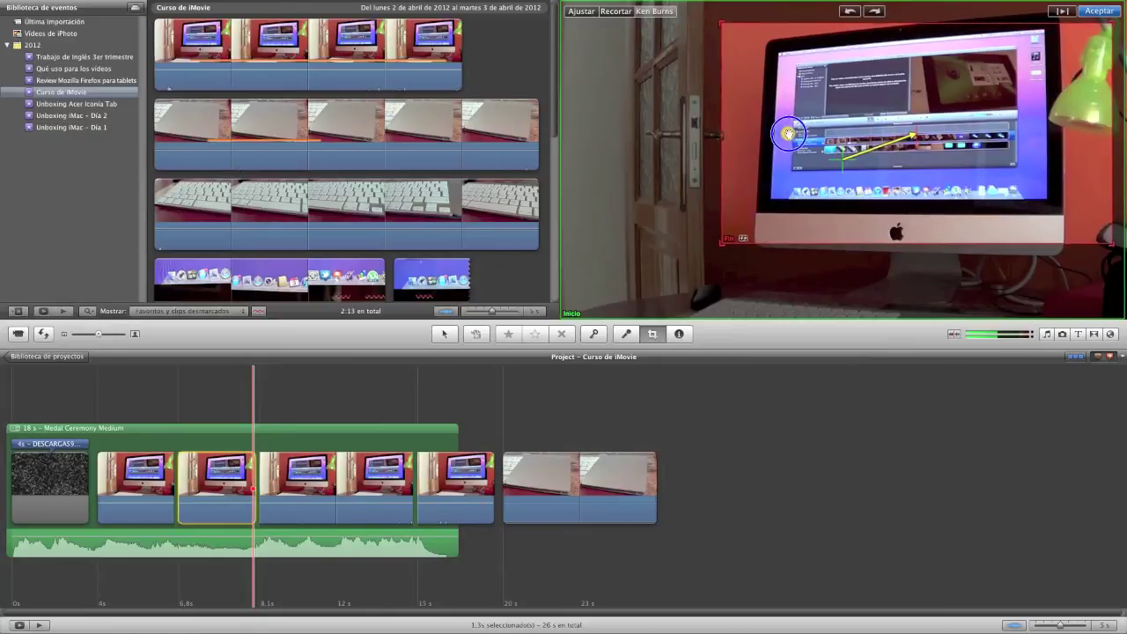
{"action": "left_click", "coordinate": [1098, 11]}
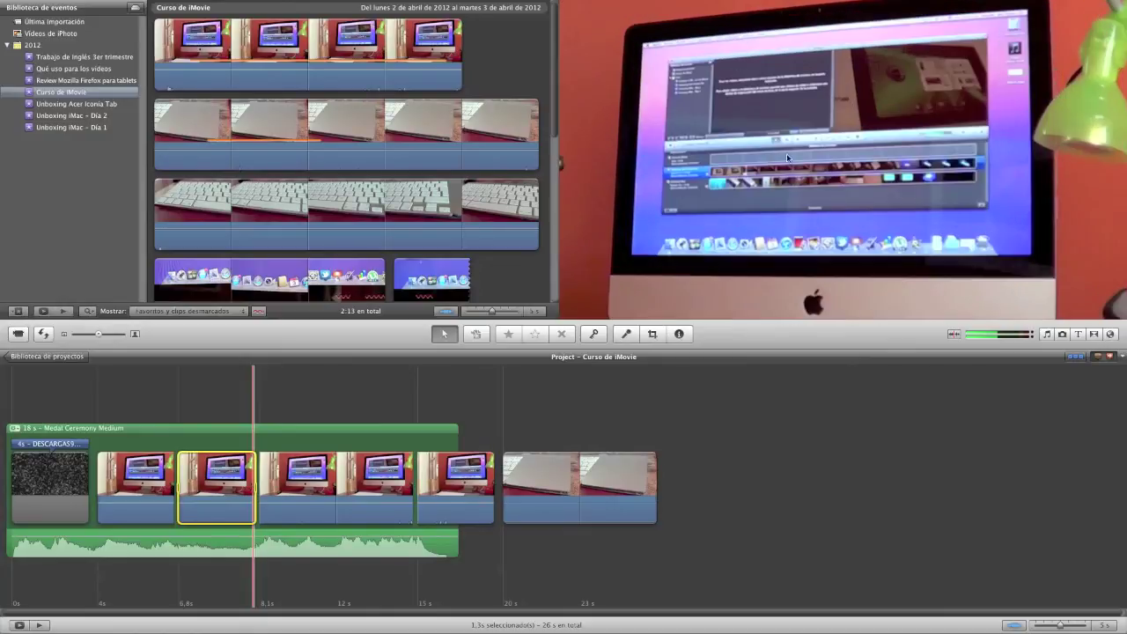
{"action": "left_click", "coordinate": [97, 480]}
{"action": "key", "text": "space"}
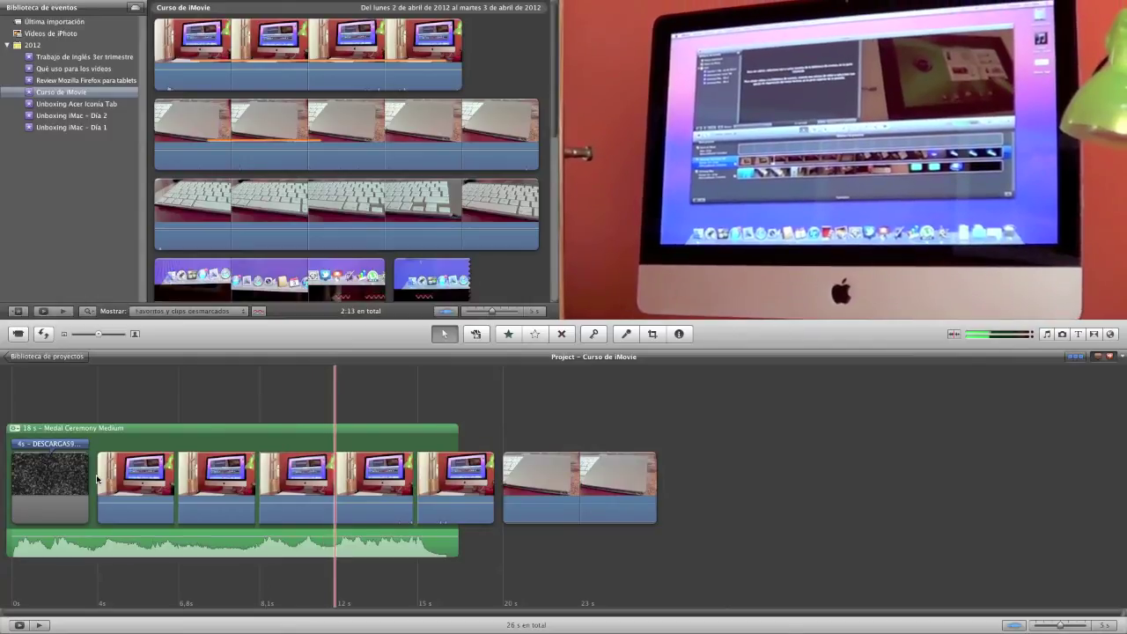
- Shift the 1.3-second segment's Ken Burns end frame slightly left around the computer and apply the change
{"action": "left_click", "coordinate": [217, 484]}
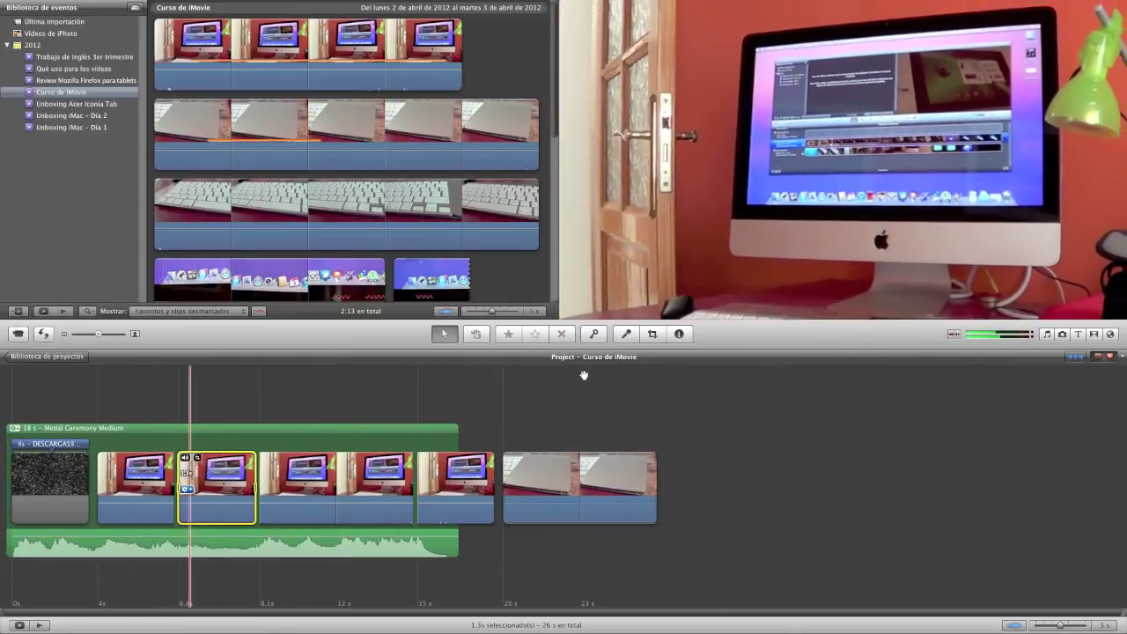
{"action": "left_click", "coordinate": [659, 340]}
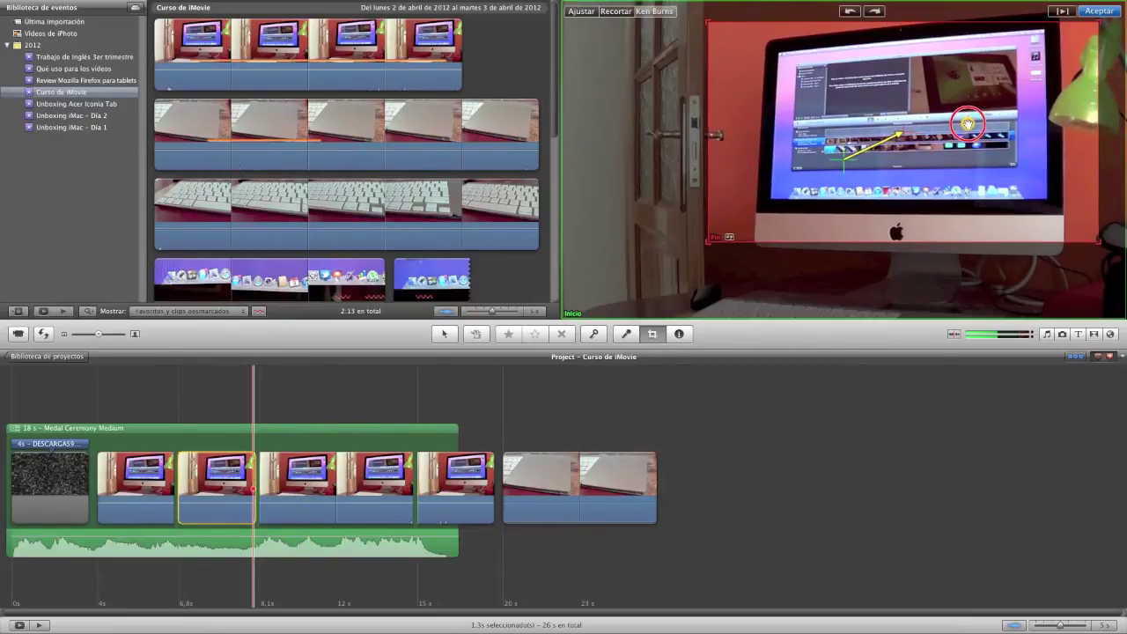
{"action": "left_click", "coordinate": [1101, 18]}
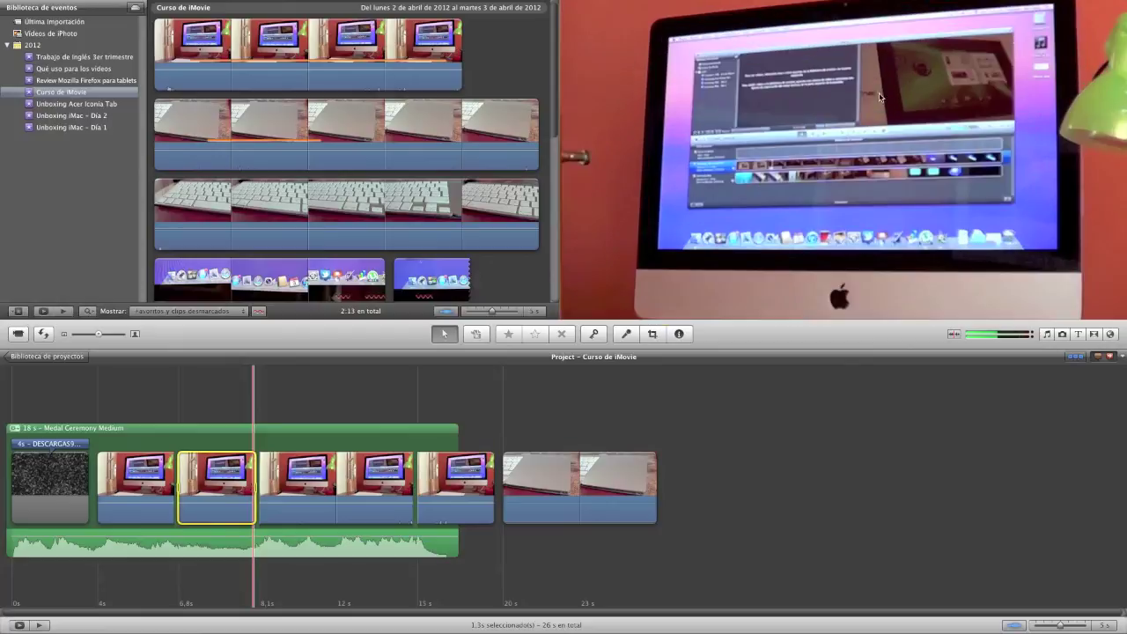
- Play the project from the first iMac segment across the zoomed segments to check the transition between framings
{"action": "key", "text": "space"}
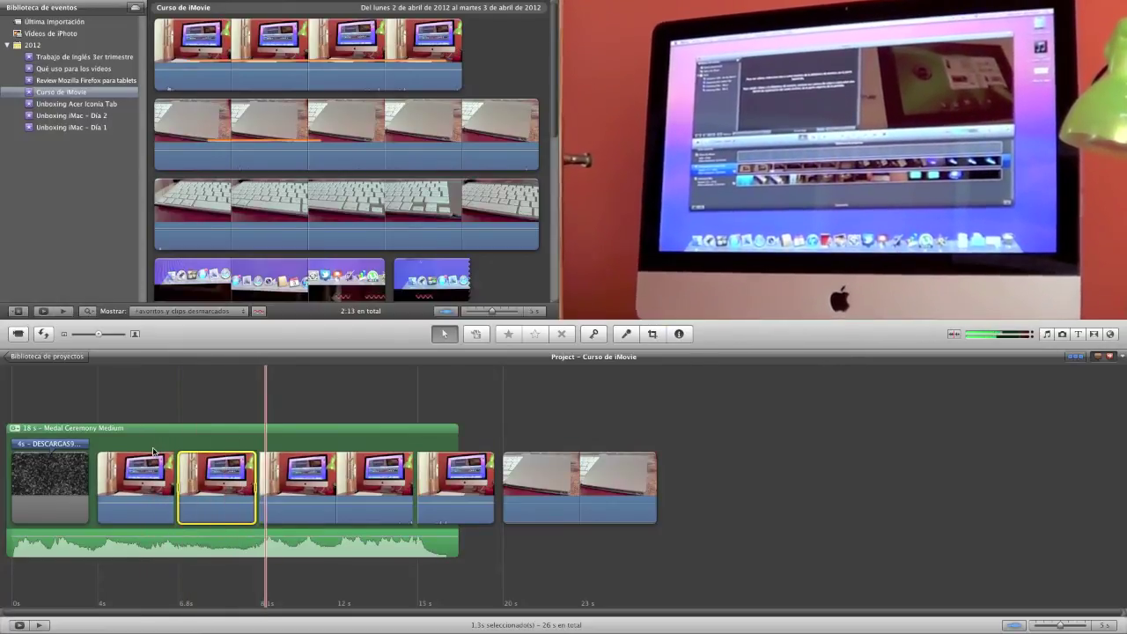
{"action": "key", "text": "space"}
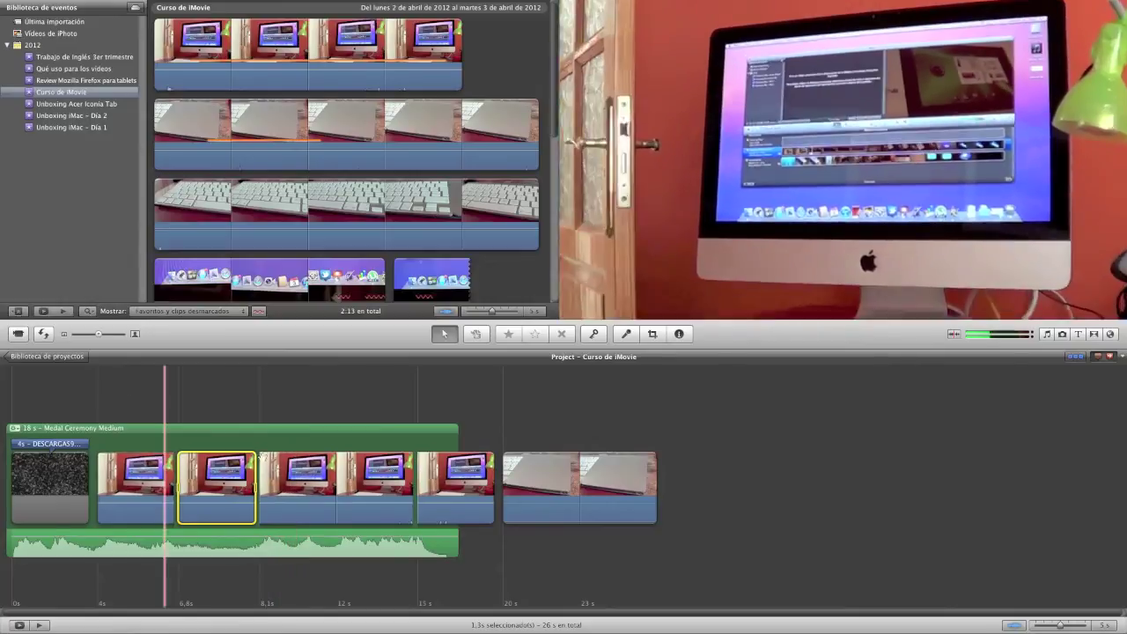
{"action": "key", "text": "space"}
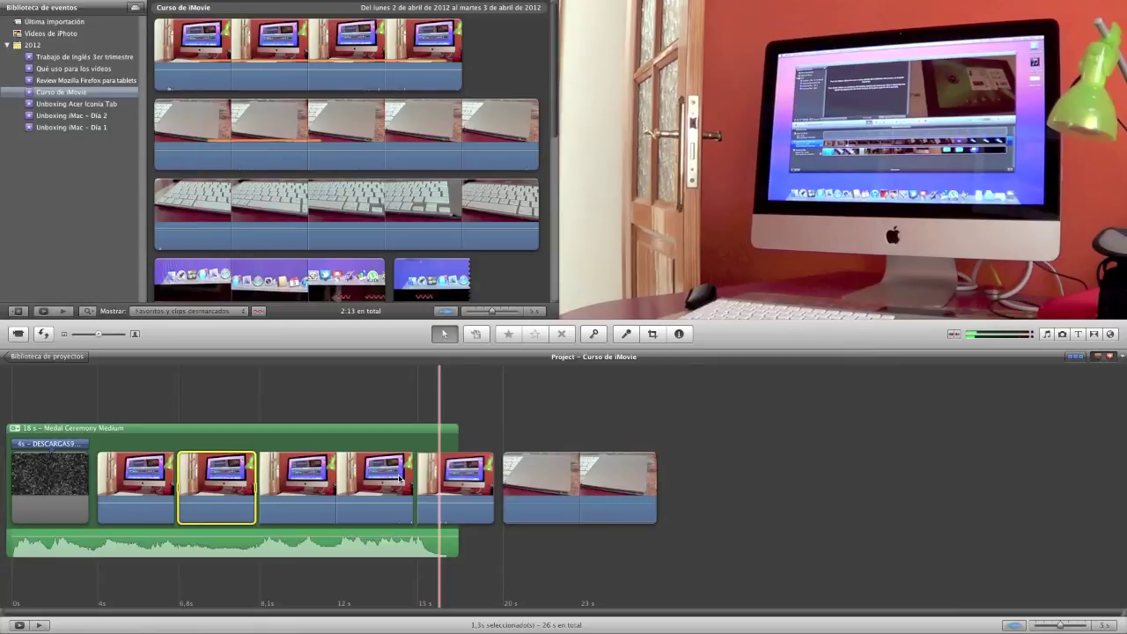
{"action": "key", "text": "space"}
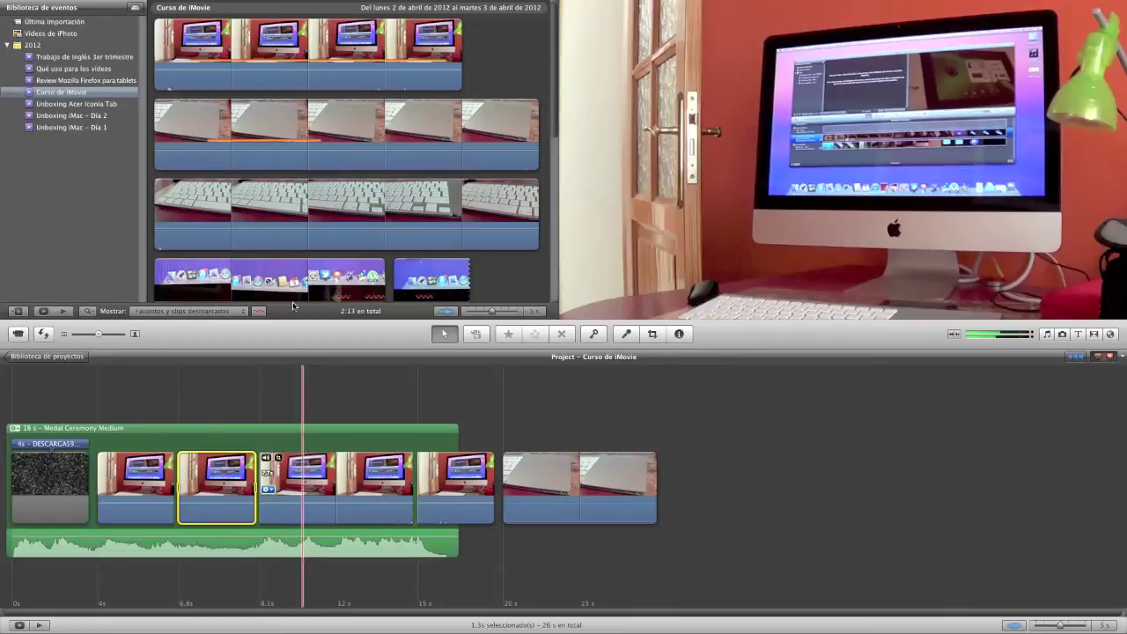
- Export the project as a movie named Curso de iMovie at HD 720p size
{"action": "left_click", "coordinate": [294, 7]}
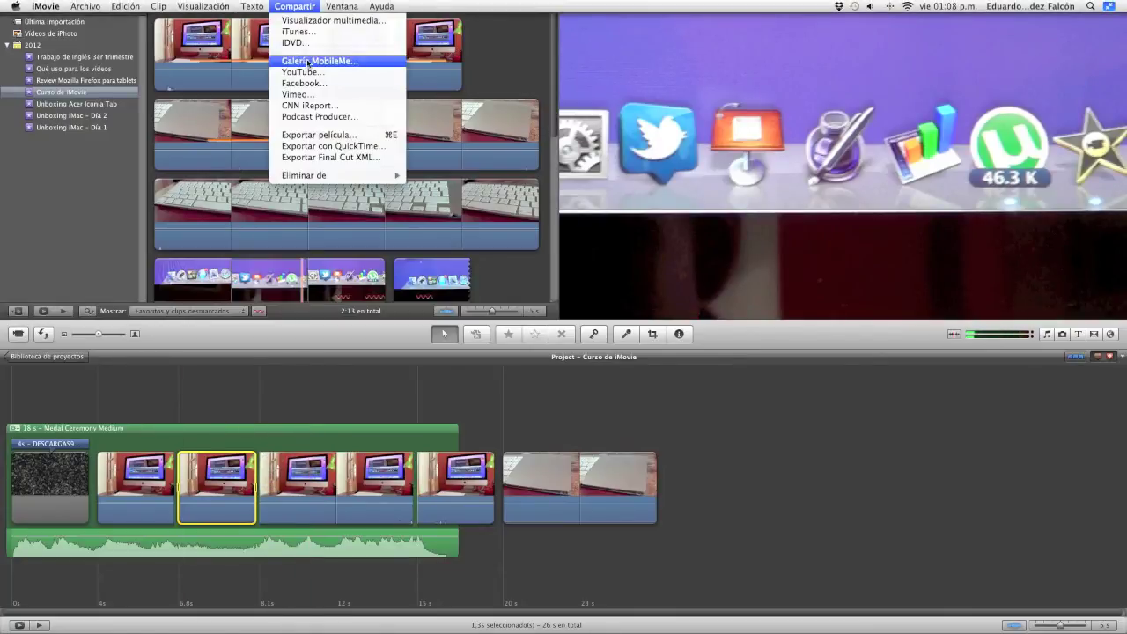
{"action": "left_click", "coordinate": [303, 135]}
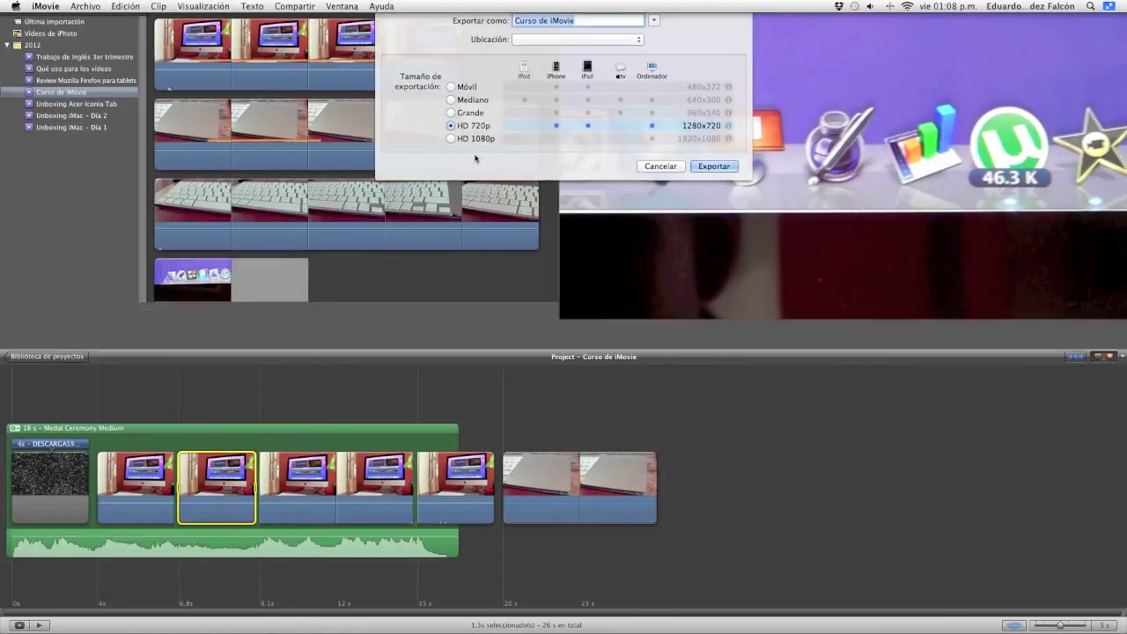
{"action": "left_click", "coordinate": [730, 166]}
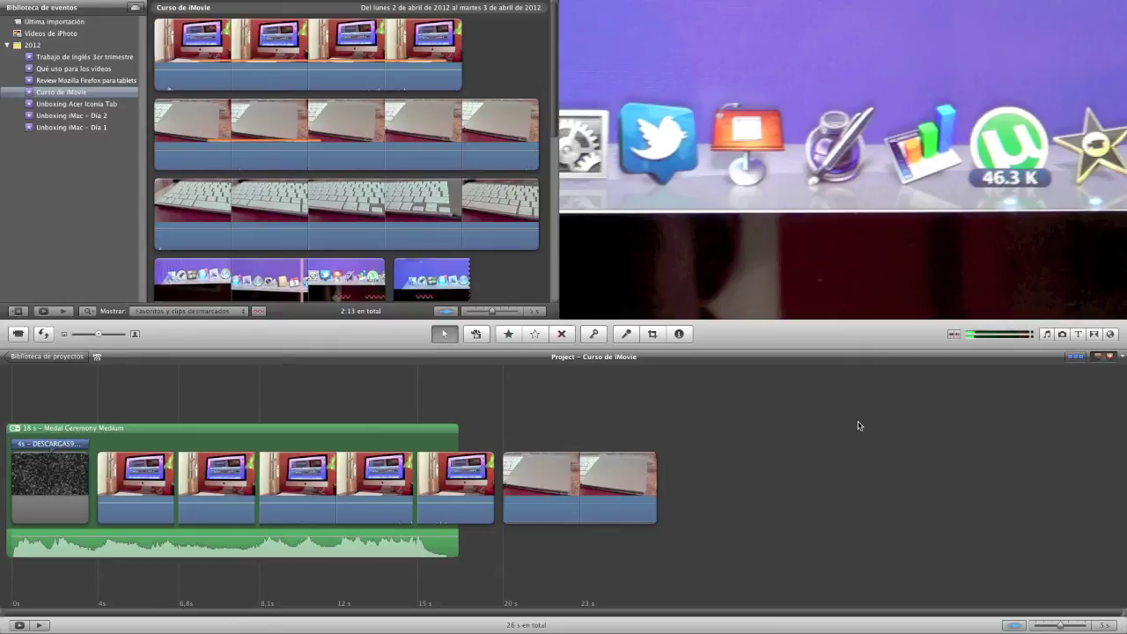
- Switch to Finder, preview the exported Curso de iMovie.mov from the Películas folder, and close the preview and the folder window
{"action": "key", "text": "ctrl+Left"}
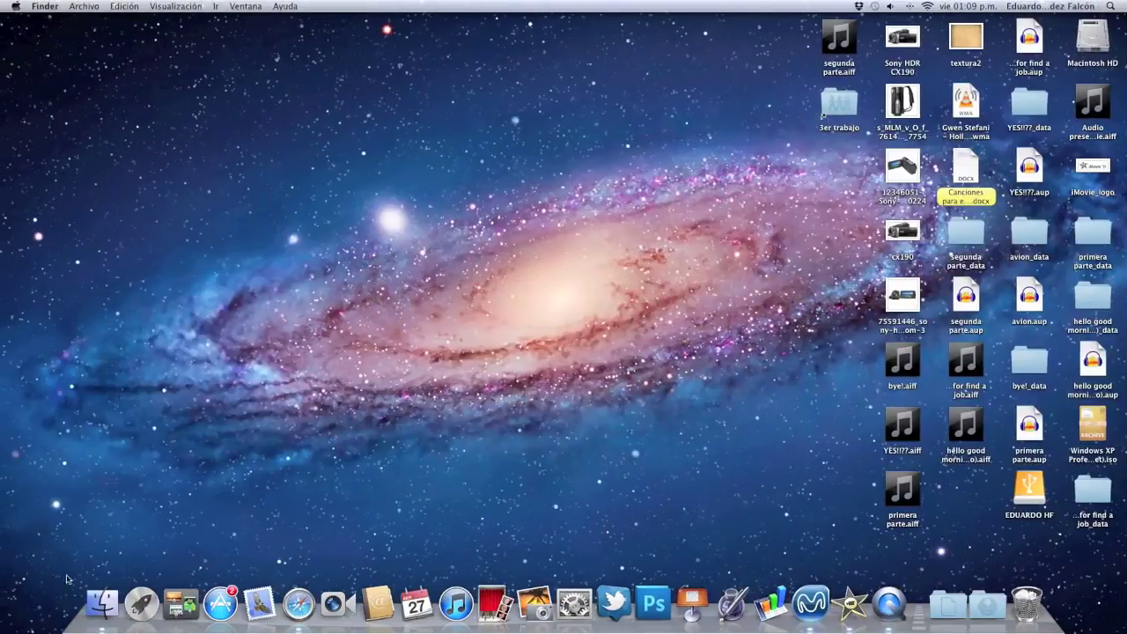
{"action": "left_click", "coordinate": [97, 599]}
{"action": "left_click", "coordinate": [244, 303]}
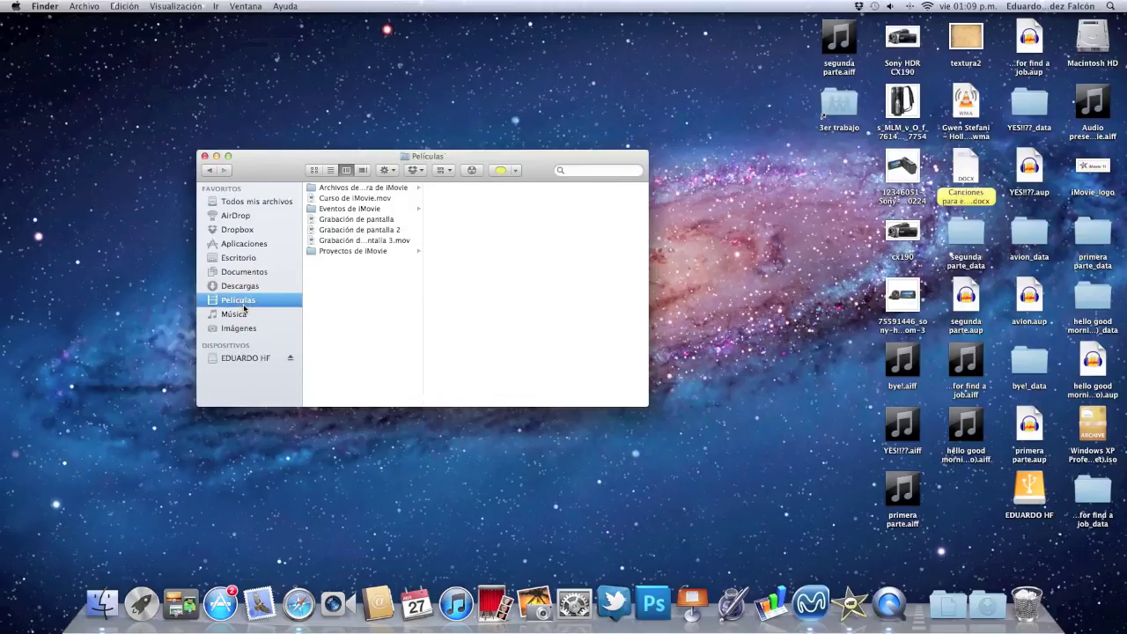
{"action": "left_click", "coordinate": [357, 198]}
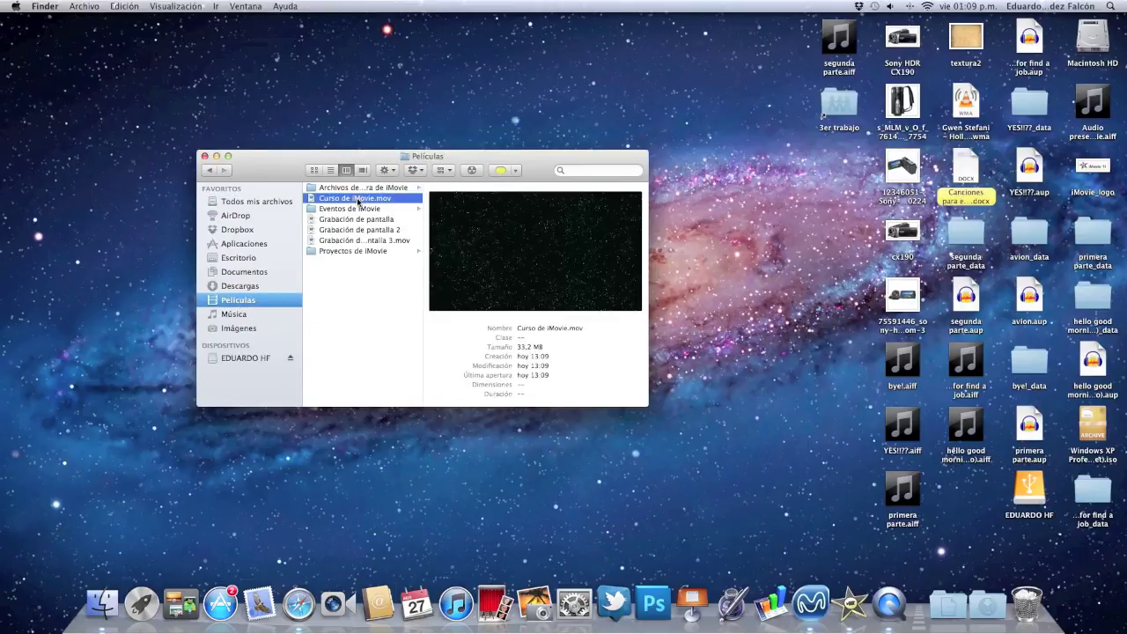
{"action": "key", "text": "space"}
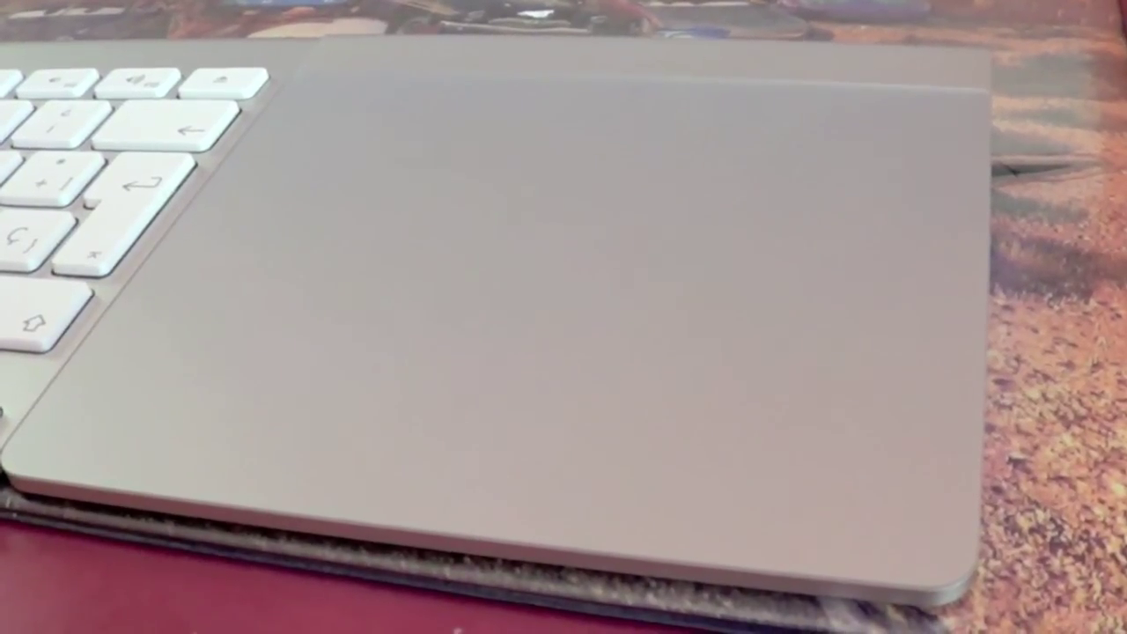
{"action": "key", "text": "Escape"}
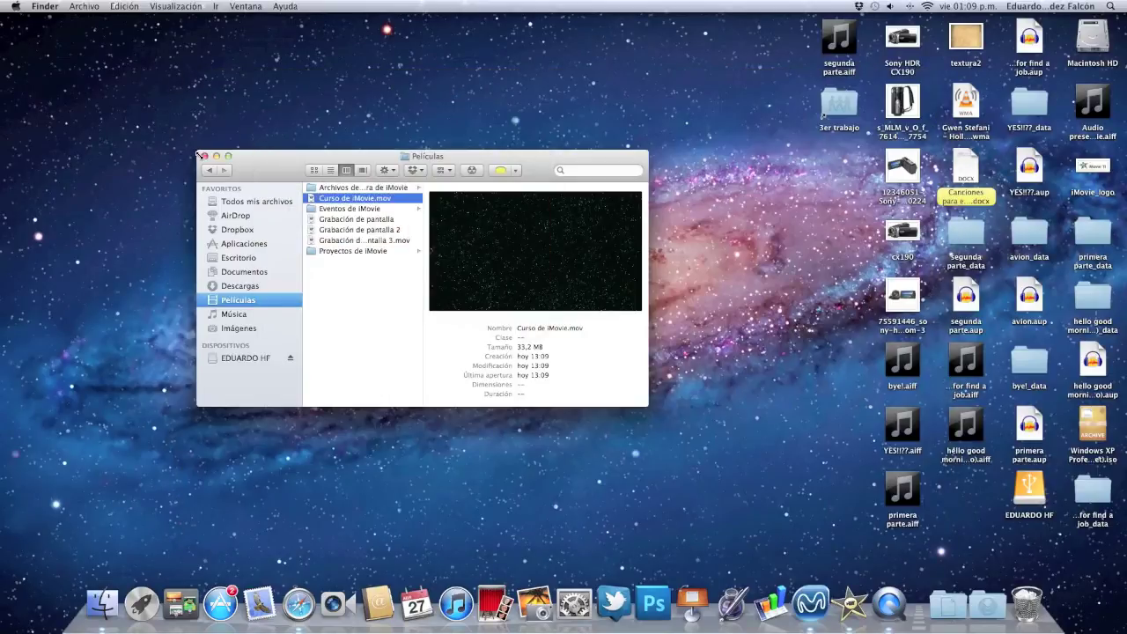
{"action": "left_click", "coordinate": [205, 160]}
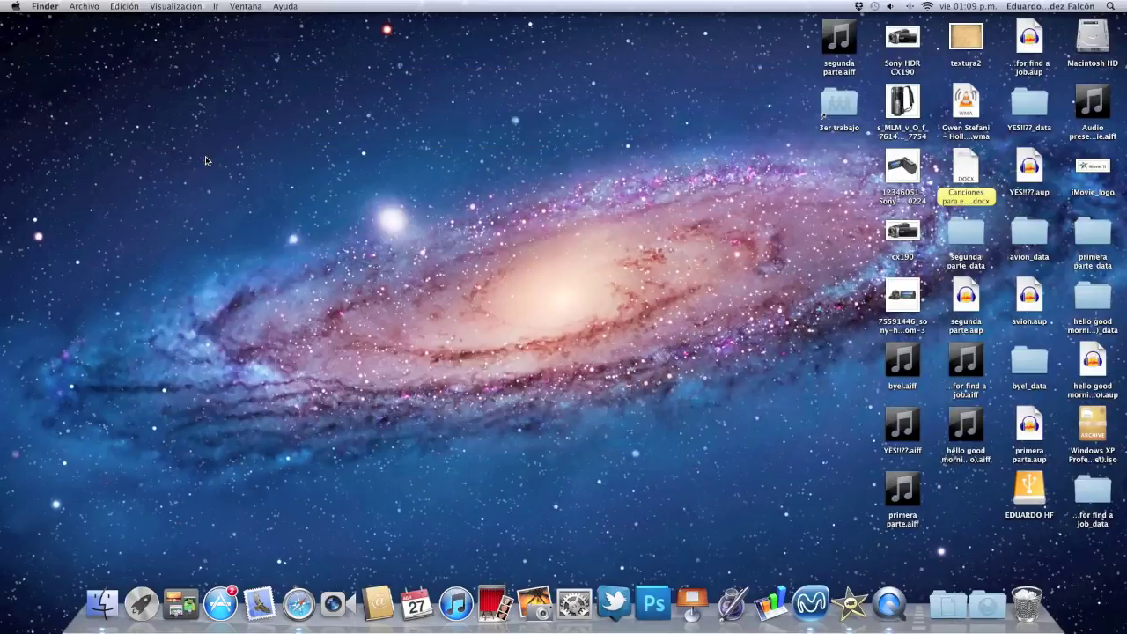